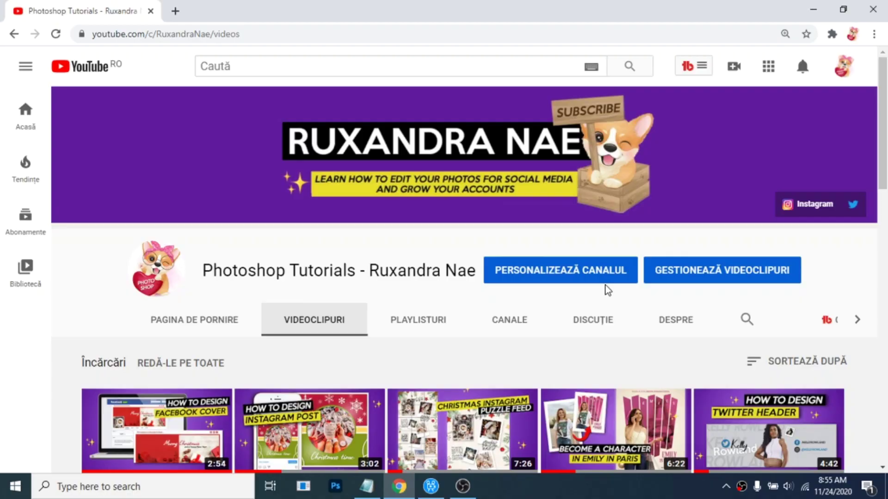
Step: Open the Christmas Facebook cover tutorial video and examine the resource, service and social links in its expanded description
scroll(605, 290, "down", 5)
left_click(157, 171)
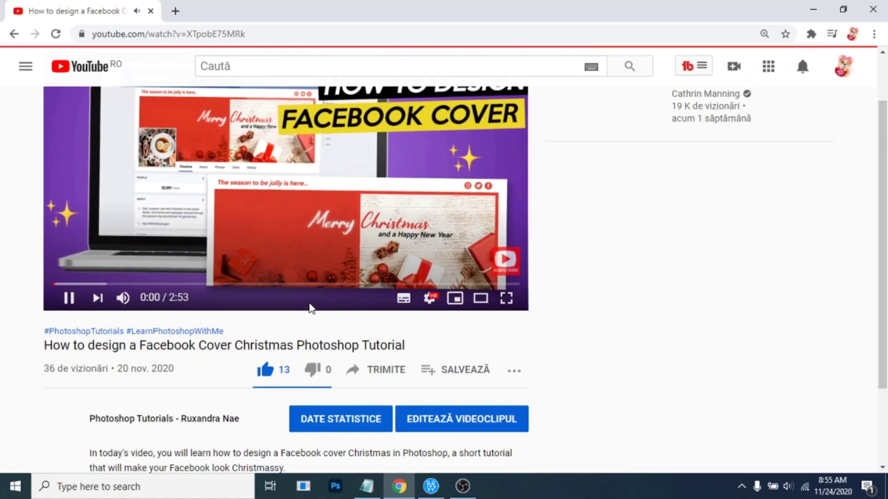
scroll(310, 308, "down", 2)
left_click(169, 393)
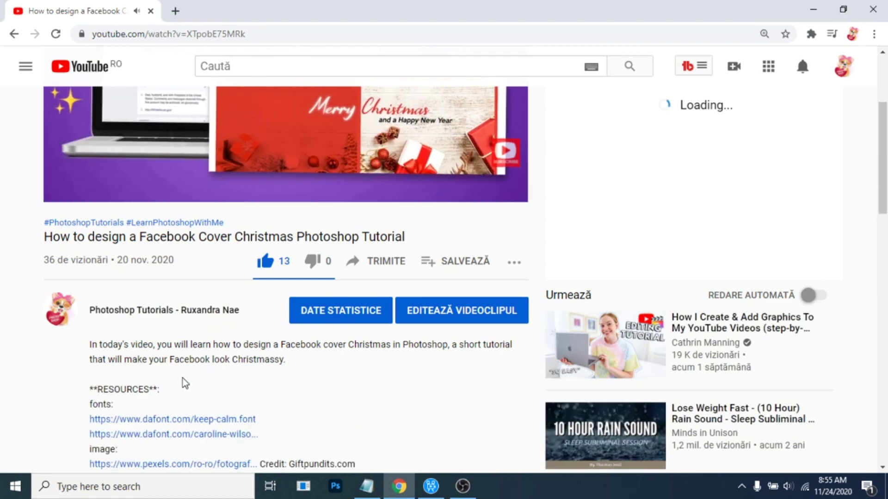
scroll(194, 372, "down", 4)
scroll(218, 358, "down", 4)
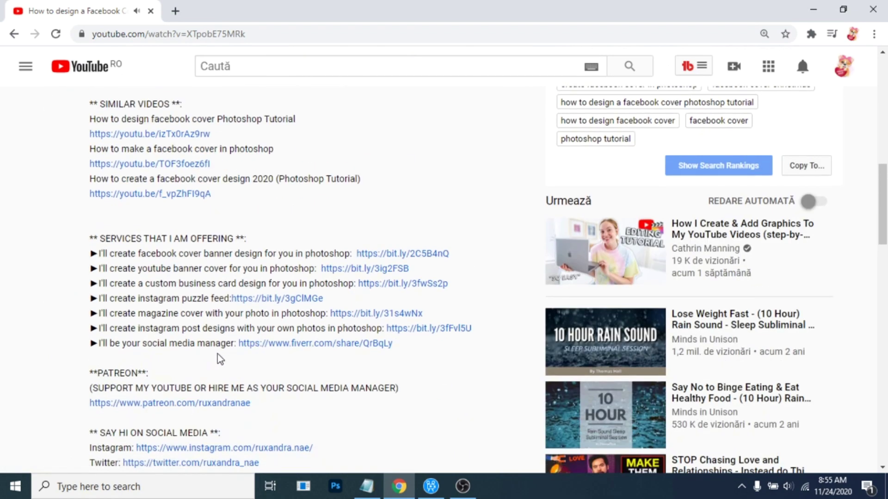
left_click(264, 345)
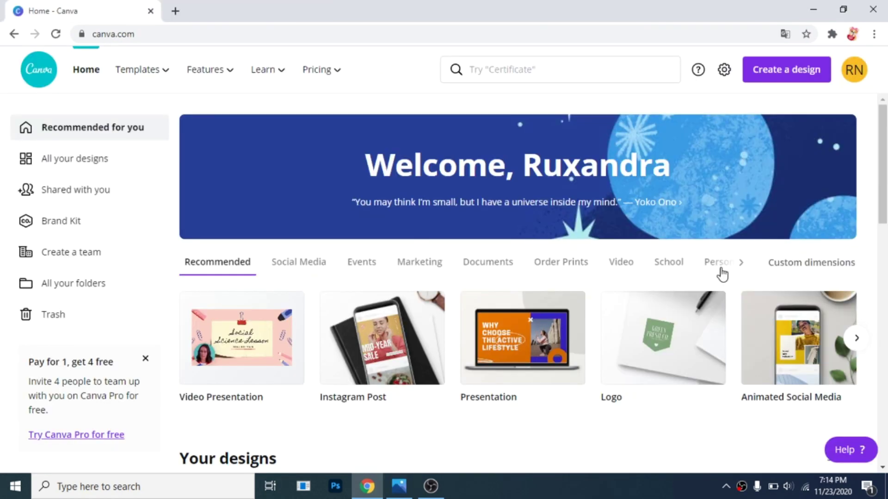
Step: Create a new Canva design with custom dimensions of 3000 x 4000 px
left_click(780, 76)
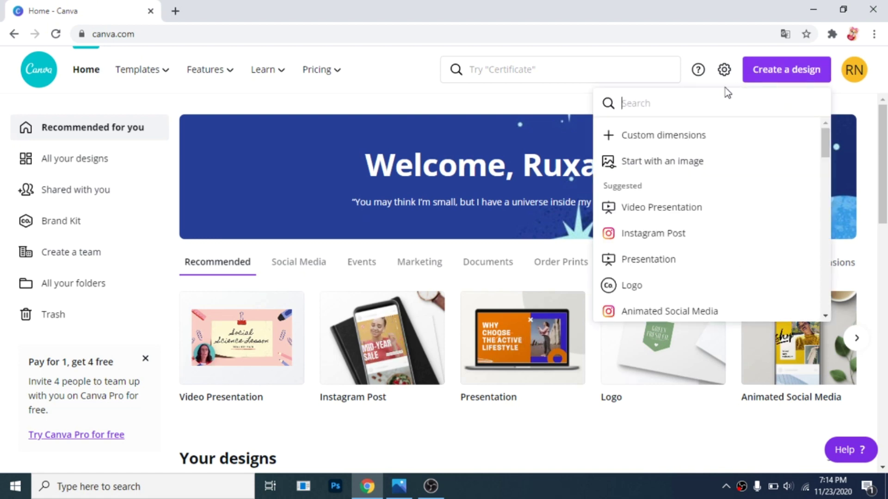
left_click(677, 137)
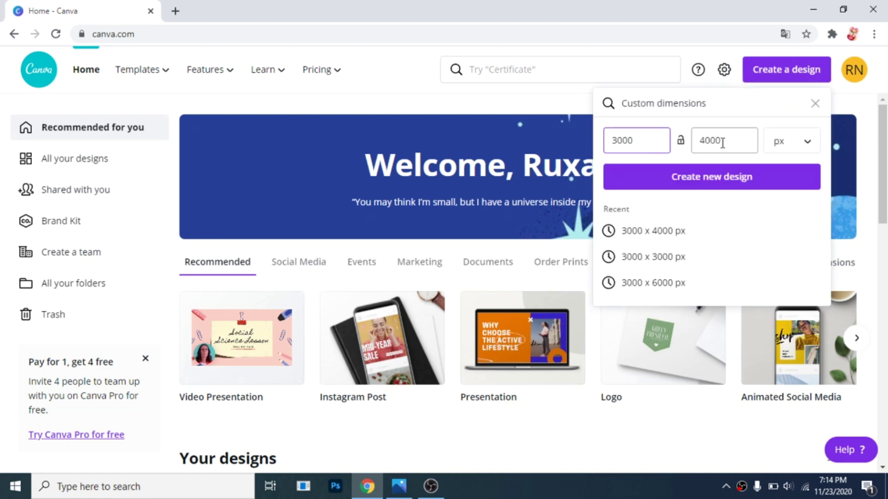
left_click(735, 177)
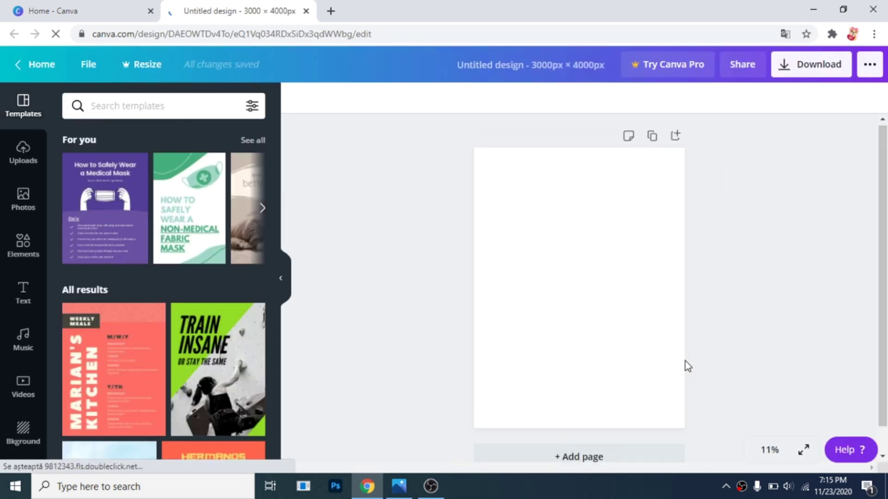
Step: Insert a square shape, place it in the page's bottom-left corner and shrink it to about a third of the page width
left_click(23, 245)
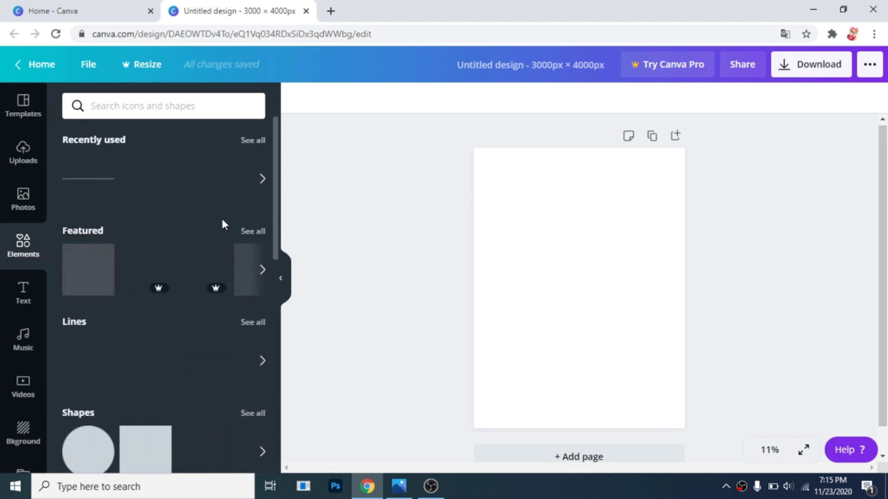
scroll(228, 278, "down", 3)
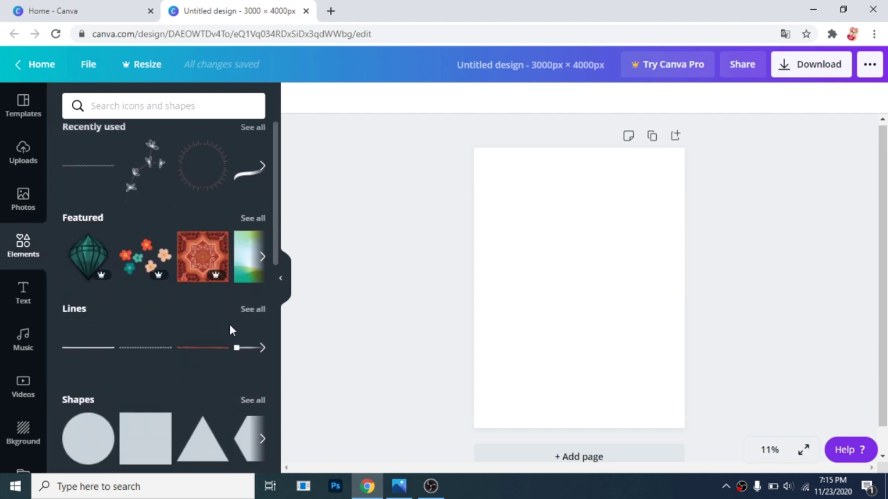
left_click(155, 325)
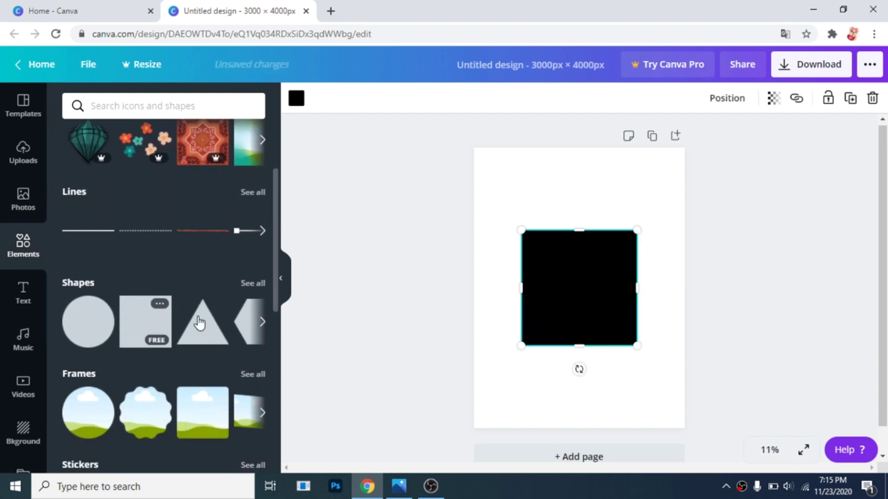
left_click_drag(591, 279, 546, 363)
left_click_drag(585, 320, 548, 356)
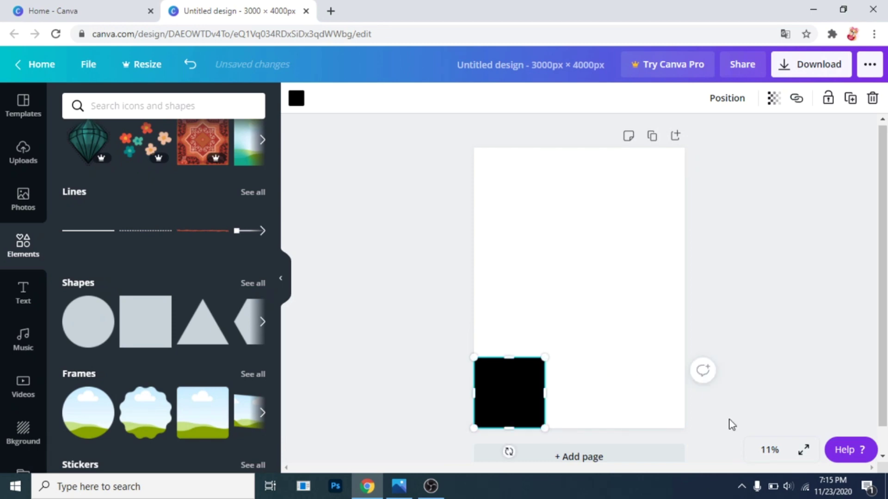
Step: Fine-tune the black square's size to fit the first grid cell and set its transparency to 5
left_click(769, 449)
left_click(761, 333)
left_click_drag(496, 238, 496, 238)
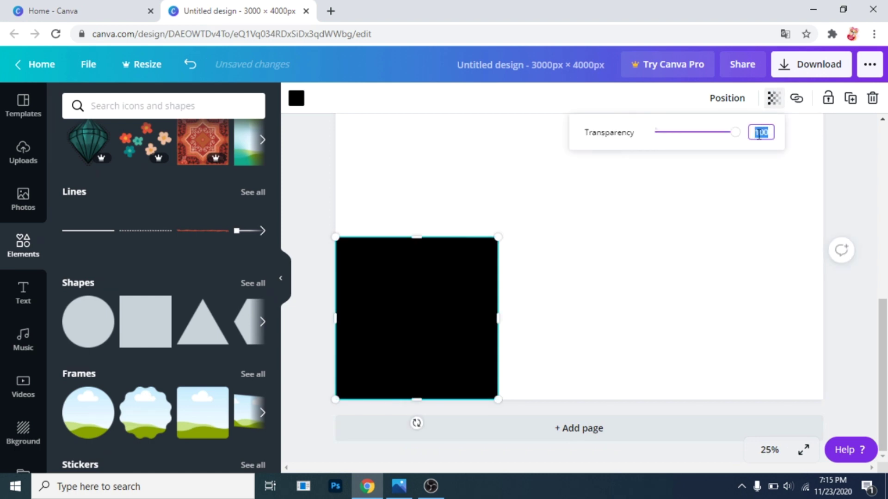
type("5")
Step: Duplicate the grey square and place the copy in the third row's middle cell, corner to corner with the original
right_click(405, 304)
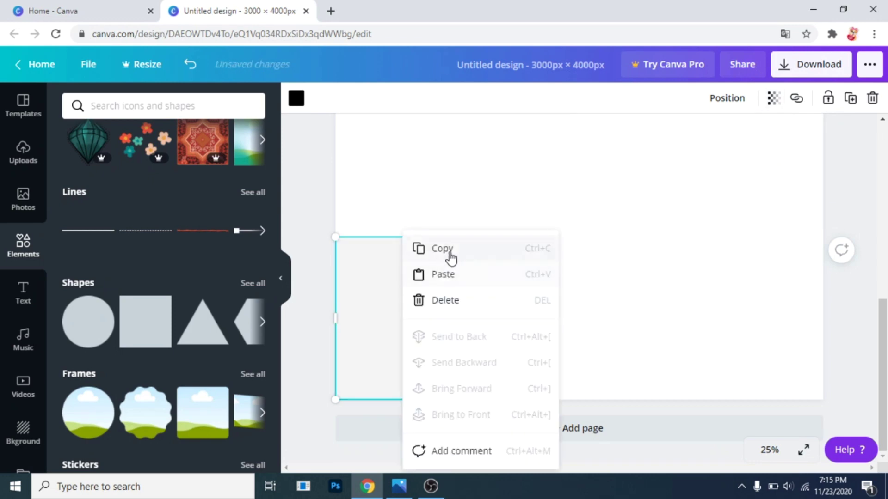
right_click(555, 186)
left_click(596, 230)
left_click_drag(432, 366, 594, 229)
left_click(714, 293)
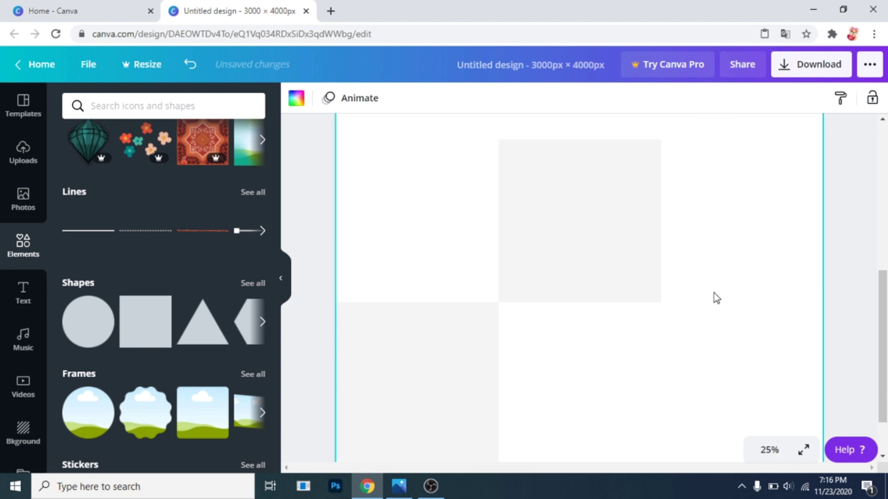
Step: Copy the middle square and place the duplicate in the second row's right cell, touching it at the corner
scroll(603, 285, "up", 1)
left_click(603, 286)
right_click(597, 279)
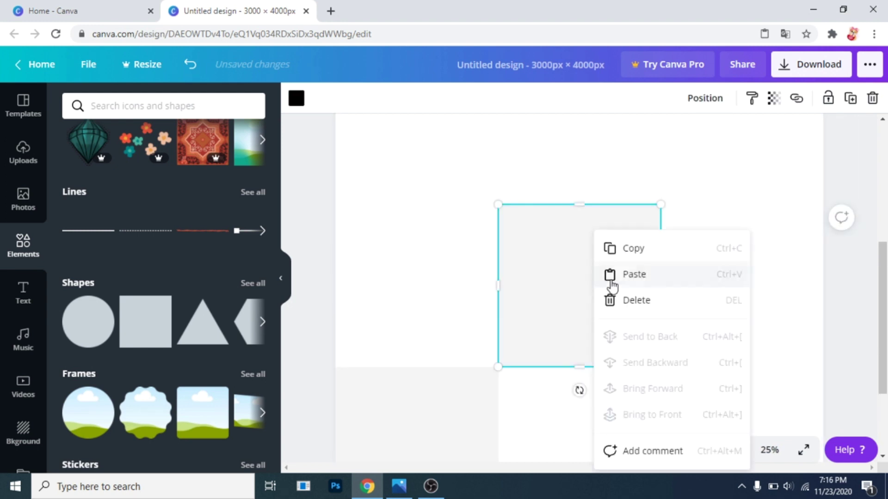
left_click(637, 256)
scroll(684, 255, "up", 2)
right_click(703, 209)
left_click(707, 257)
left_click_drag(586, 405, 745, 240)
Step: Paste two more squares, placing one in the top row's middle cell and one in the second row's left cell
scroll(603, 241, "up", 2)
key("ctrl+v")
scroll(596, 152, "up", 2)
left_click_drag(610, 417, 607, 218)
scroll(436, 277, "down", 1)
left_click(437, 276)
key("ctrl+v")
left_click_drag(548, 427, 387, 264)
Step: Paste another square into the bottom row's right cell to complete the 3 x 4 checkerboard, and view the whole page
scroll(626, 333, "down", 7)
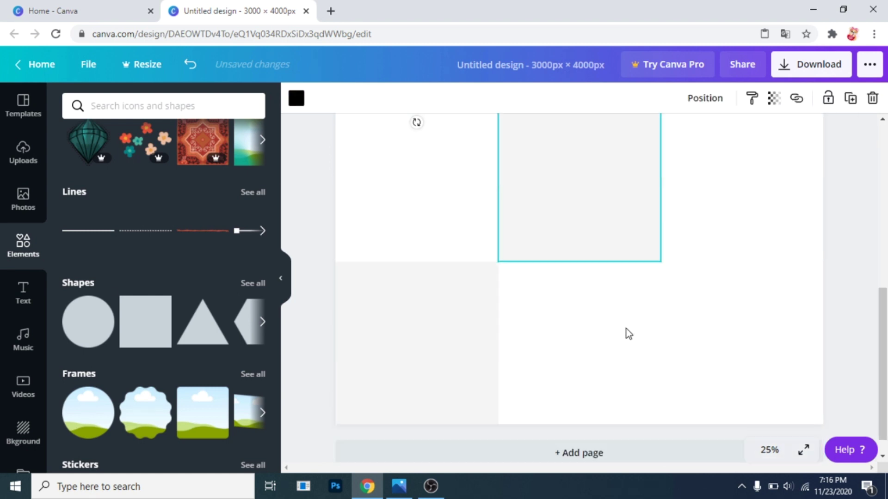
right_click(708, 244)
left_click(725, 288)
left_click_drag(594, 157, 744, 313)
left_click(840, 347)
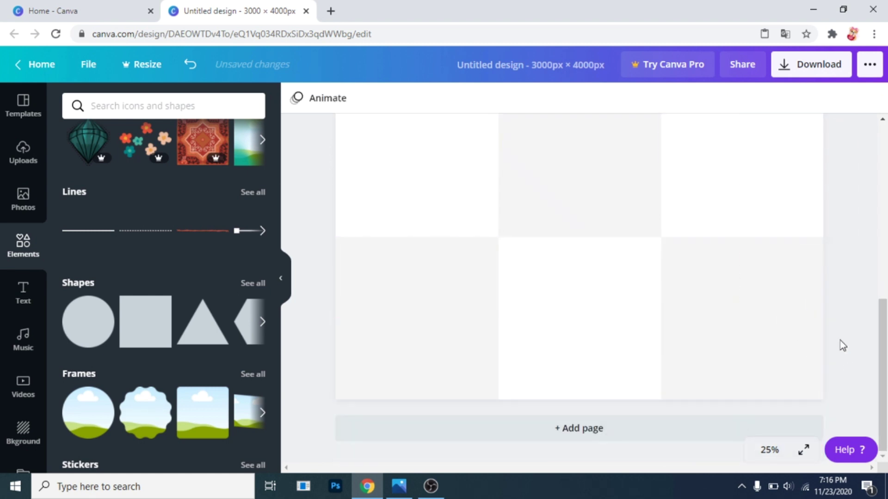
left_click(770, 449)
left_click(777, 353)
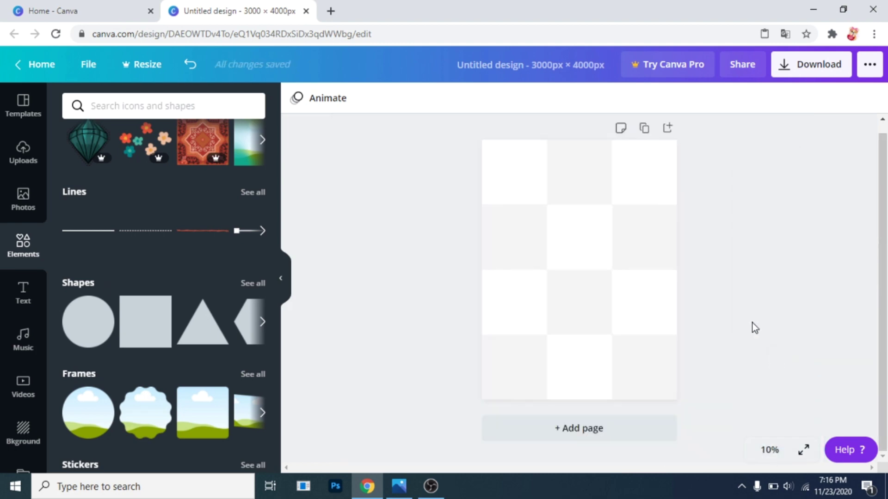
Step: Place the uploaded standing photo with the backpack across the left column's lower two cells, cropped to about 1,452 px high
left_click(23, 198)
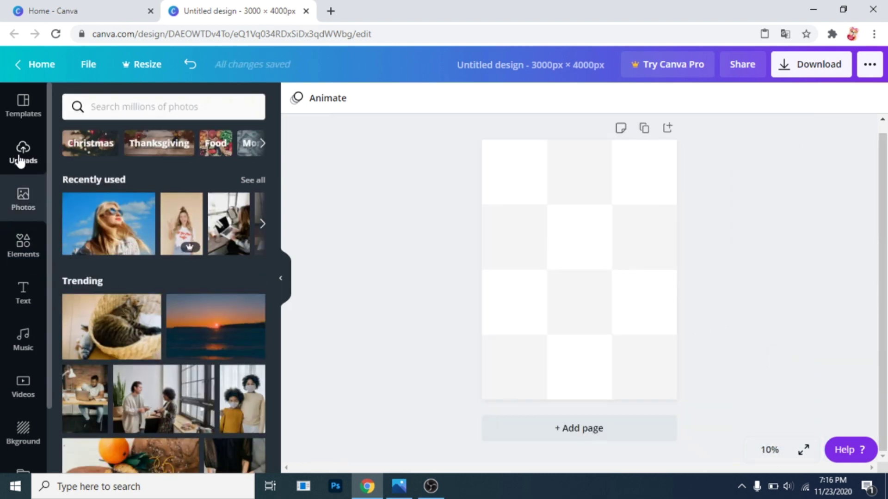
left_click(19, 159)
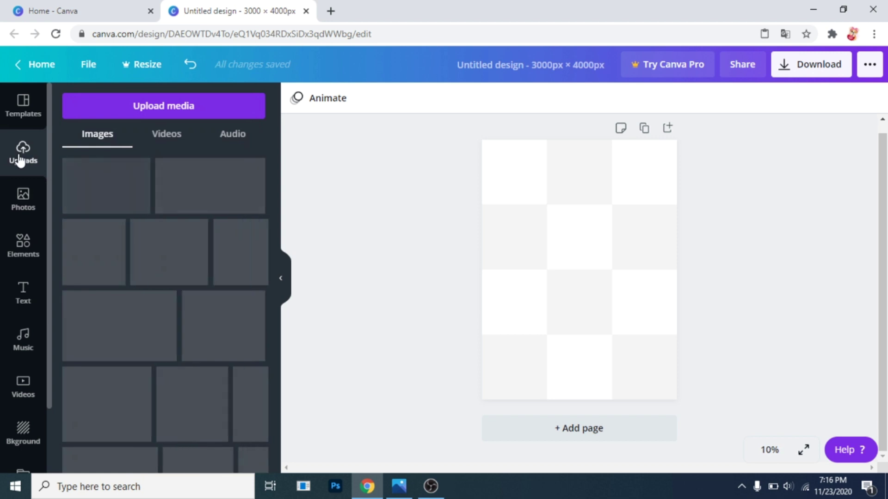
left_click(126, 267)
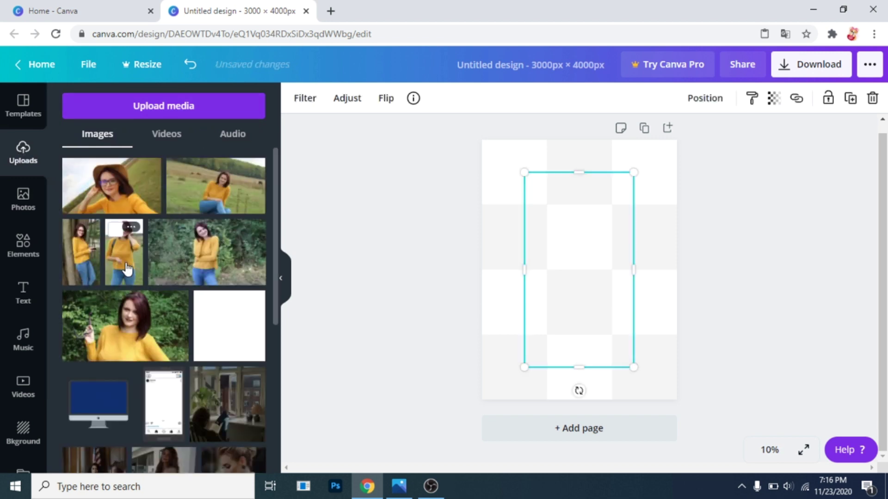
left_click_drag(633, 368, 568, 280)
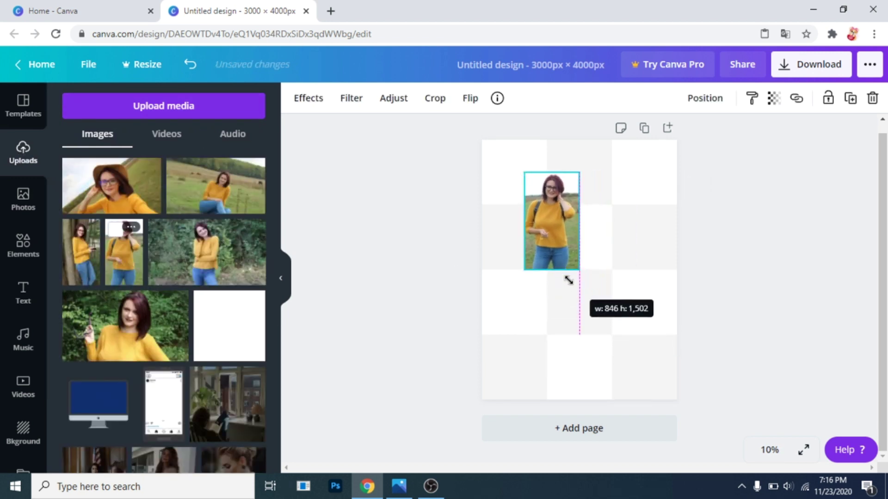
left_click_drag(556, 235, 514, 338)
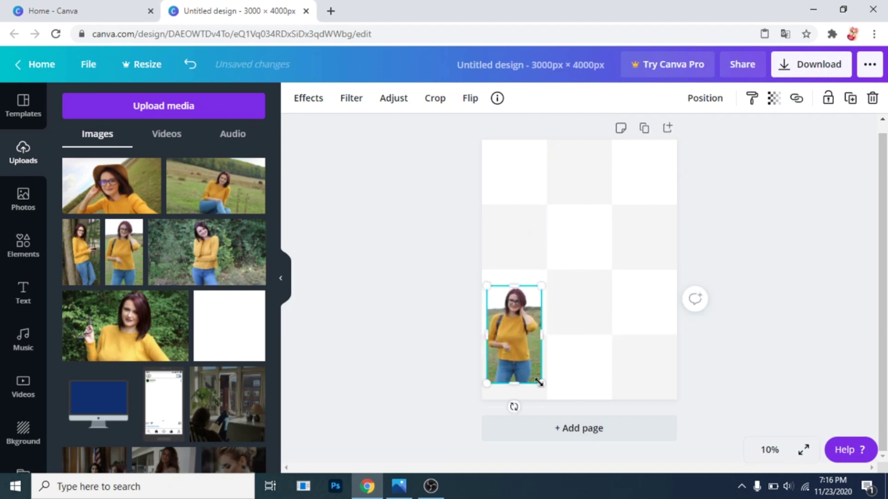
left_click_drag(514, 386, 512, 380)
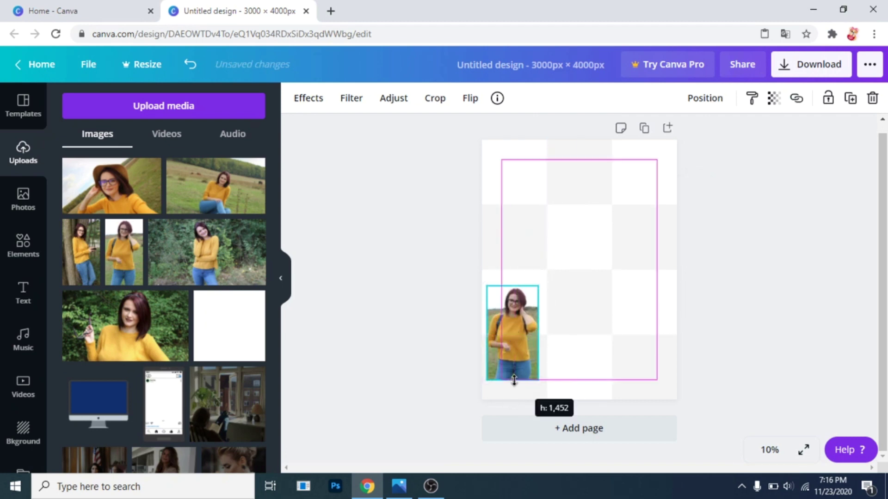
left_click_drag(514, 336, 517, 347)
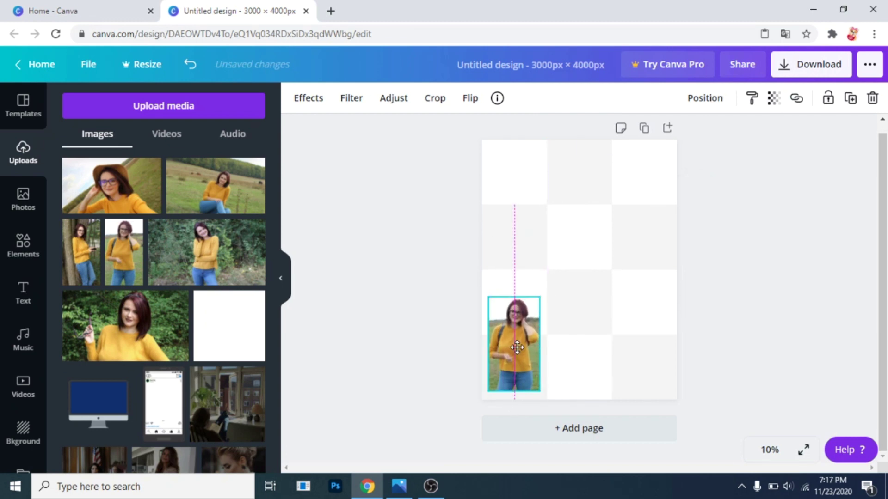
left_click(407, 318)
Step: Insert the uploaded hat portrait, crop it to a square and centre it in the third row's middle cell
left_click(112, 186)
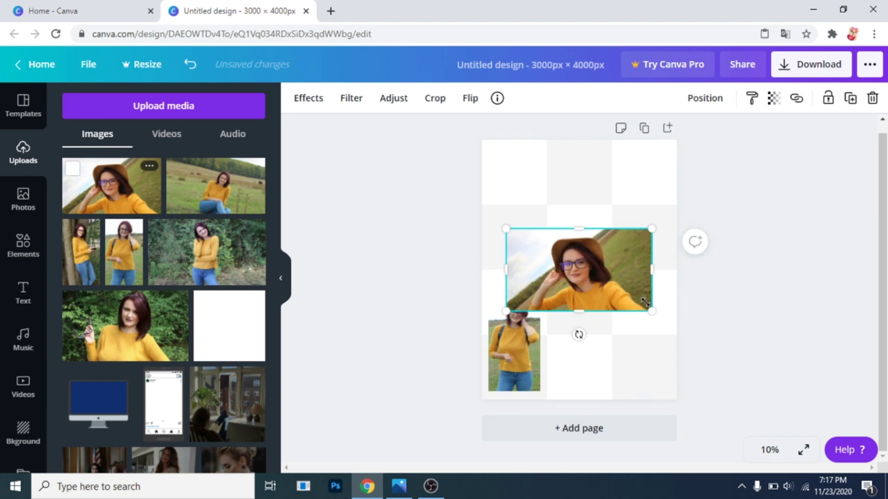
left_click_drag(650, 311, 623, 302)
left_click_drag(521, 301, 579, 303)
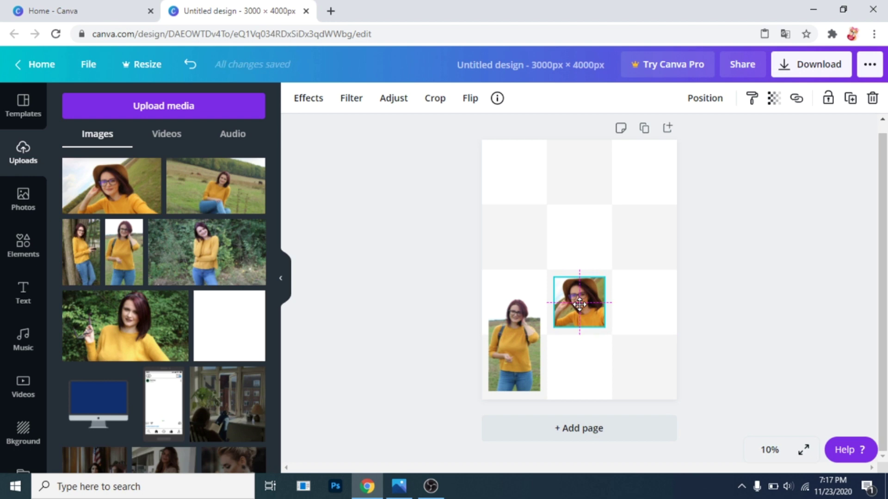
Step: Insert the uploaded foliage close-up portrait, scaled down across the left and middle cells of the top row
left_click(137, 320)
left_click_drag(579, 269, 571, 189)
left_click_drag(650, 231, 573, 185)
Step: Insert the seated field photo in the bottom row across the middle and right cells, cropped and scaled to about 1,061 px wide
left_click(215, 186)
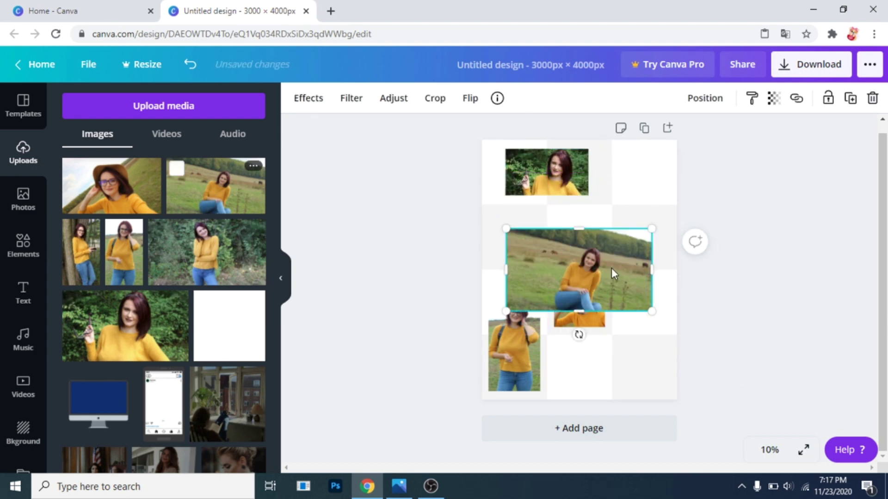
left_click_drag(579, 228, 579, 244)
left_click_drag(653, 278, 622, 279)
left_click_drag(598, 284, 640, 341)
left_click_drag(664, 368, 632, 349)
left_click_drag(607, 315, 632, 357)
left_click_drag(573, 368, 592, 368)
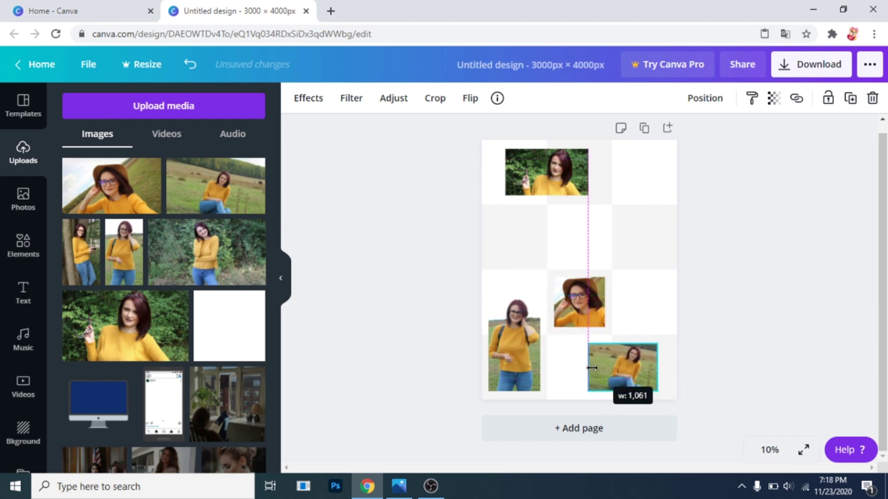
Step: Enlarge and reposition the seated field image within its crop frame
double_click(620, 382)
left_click_drag(682, 393, 699, 402)
left_click_drag(629, 373, 610, 373)
left_click(656, 313)
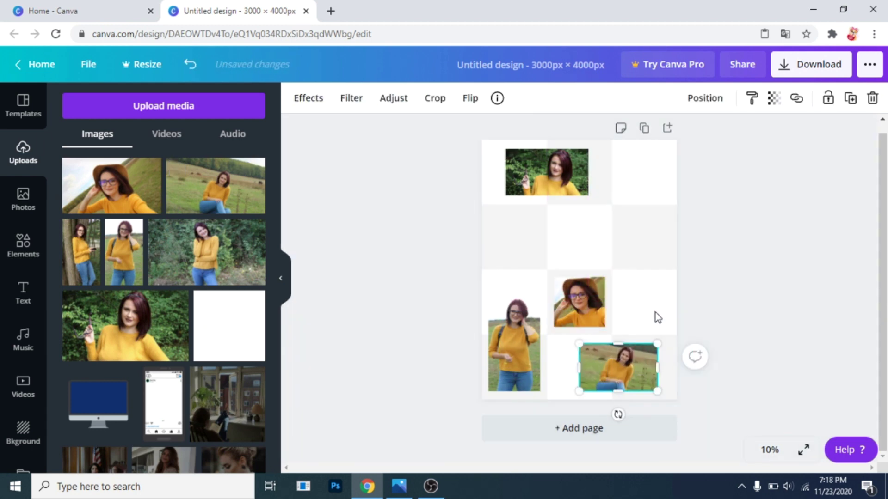
Step: Insert the uploaded crossed-arms photo, crop and shrink it, and place it across the second row's middle and right cells
left_click(206, 252)
left_click_drag(579, 309, 577, 291)
left_click_drag(651, 297, 605, 275)
left_click_drag(567, 251, 662, 263)
left_click(821, 283)
Step: Apply the Cali filter to the seated field photo and the standing backpack photo
left_click(618, 368)
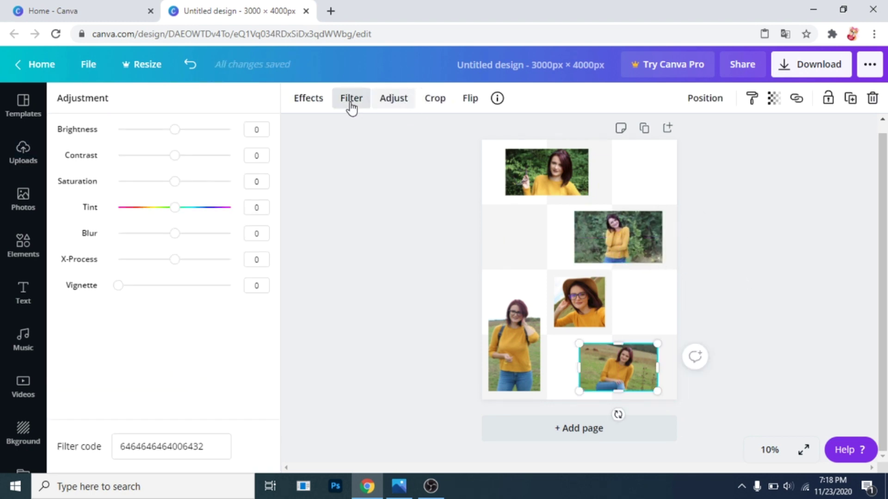
left_click(351, 98)
left_click(260, 223)
left_click(509, 342)
left_click(250, 208)
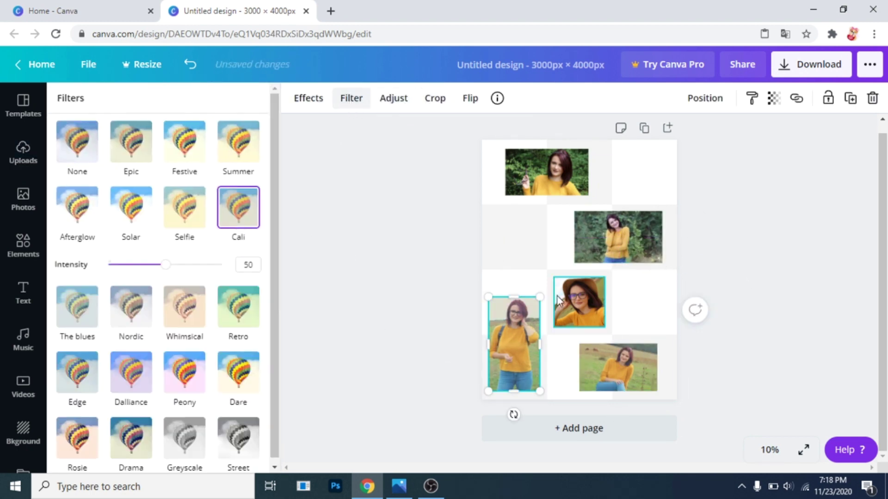
Step: Apply the Cali filter to the hat portrait, the crossed-arms photo and the foliage close-up in the top row
left_click(562, 301)
left_click(245, 208)
left_click(246, 213)
left_click(618, 236)
left_click(248, 208)
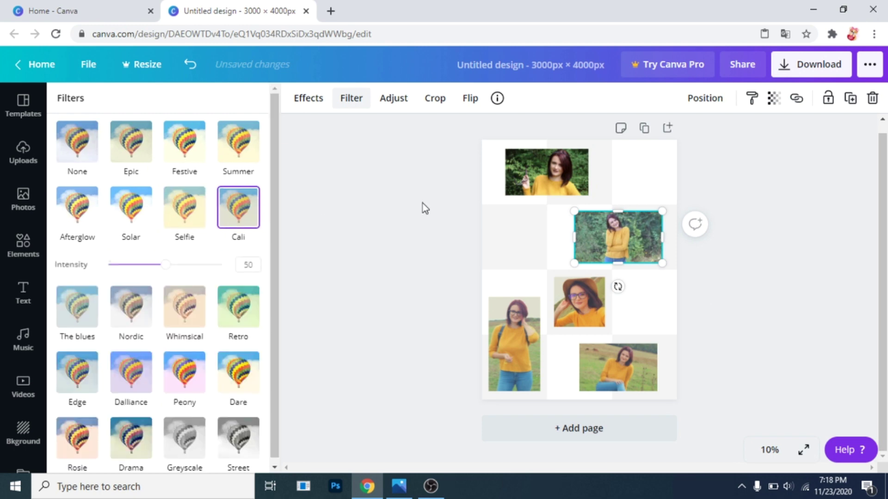
left_click(546, 172)
left_click(239, 222)
left_click(394, 245)
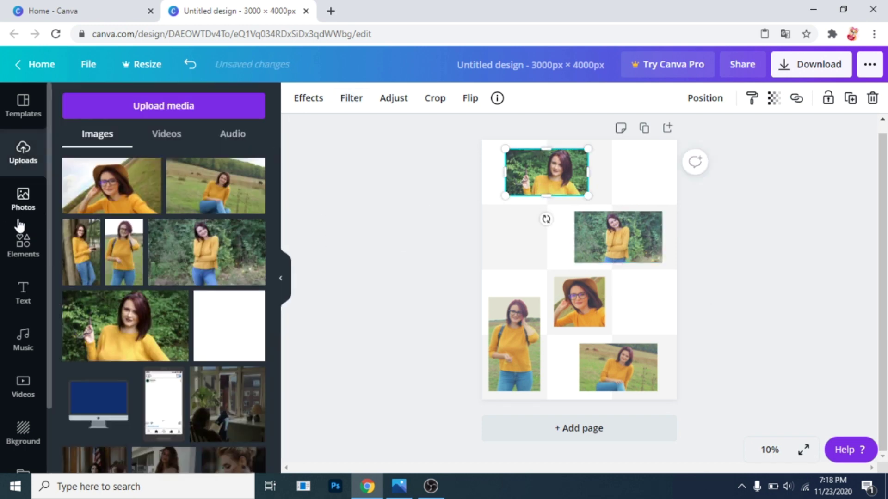
Step: Search the elements for "flowers" and insert the line-art flower branch over the standing backpack photo
left_click(23, 243)
left_click(131, 107)
type("flowers")
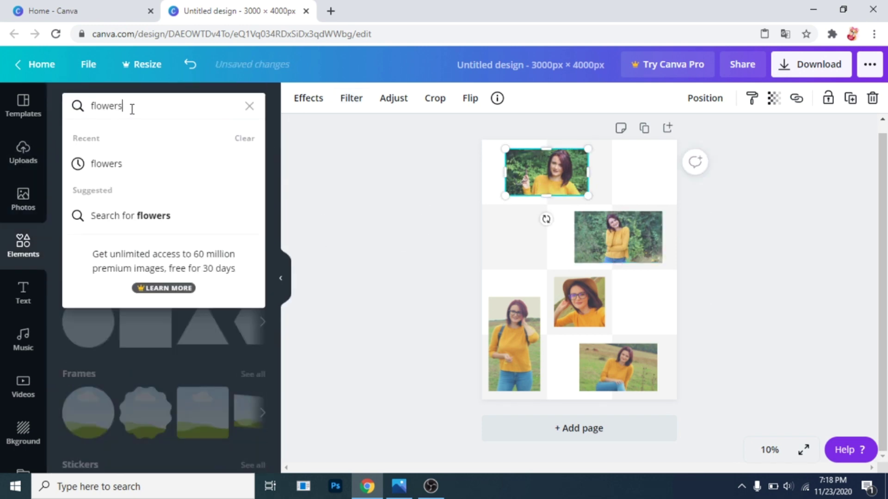
key("Return")
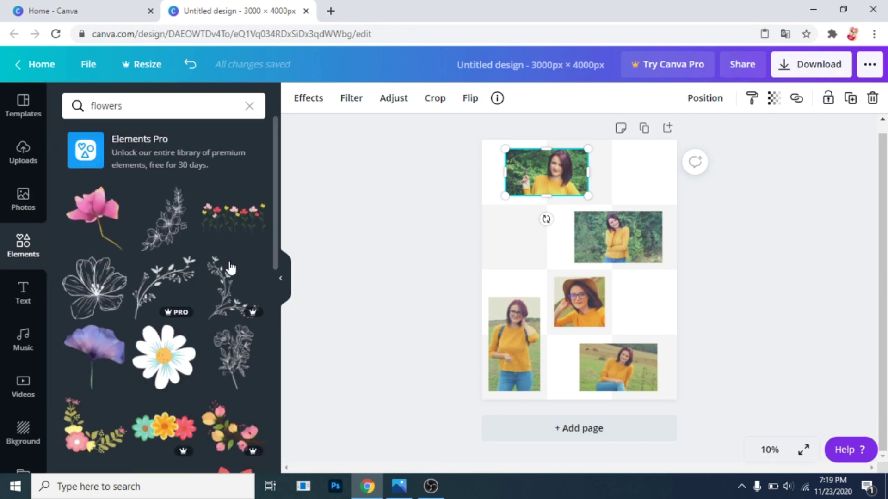
left_click(161, 227)
mouse_move(520, 308)
left_mouse_down()
mouse_move(500, 309)
mouse_move(514, 309)
left_mouse_up()
Step: Rotate the flower branch along the page's left edge and send it behind the standing backpack photo
right_click(512, 309)
left_click(499, 292)
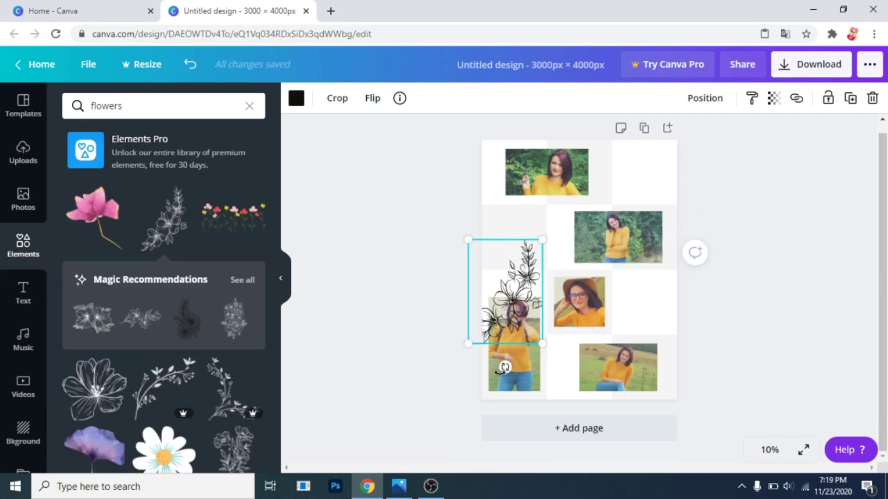
left_click_drag(505, 367, 537, 360)
left_click_drag(508, 285, 491, 282)
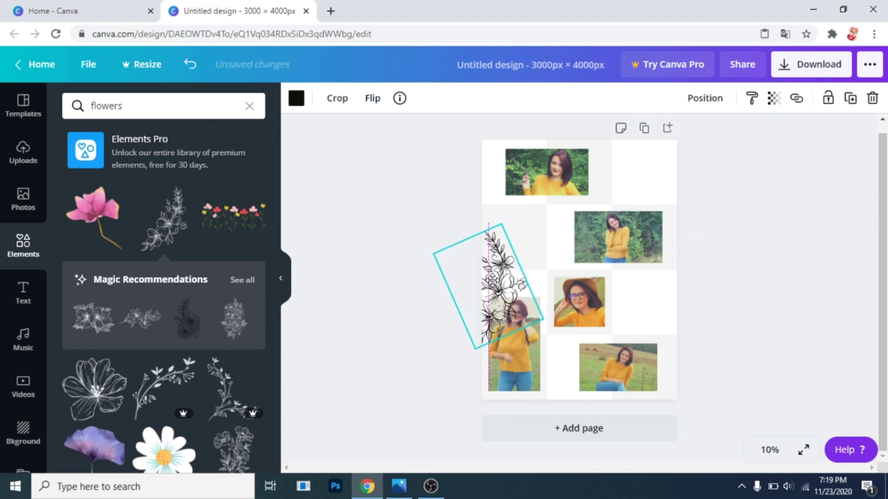
right_click(518, 356)
left_click(547, 365)
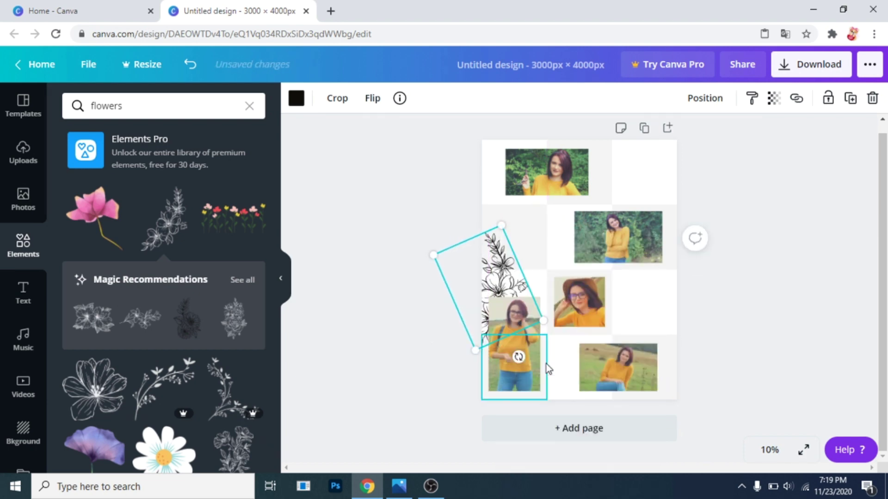
Step: Recolour the flower branch with the dark green taken from the foliage portrait's photo colours
left_click(296, 98)
scroll(139, 324, "down", 1)
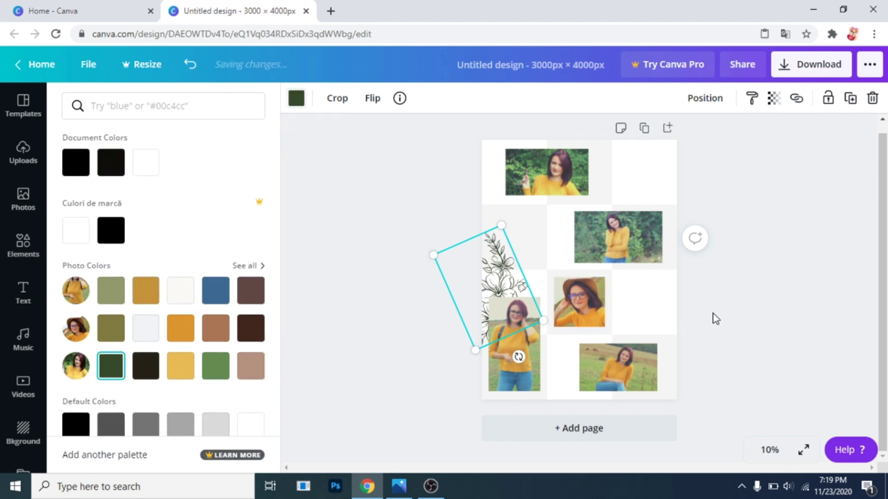
left_click(511, 276)
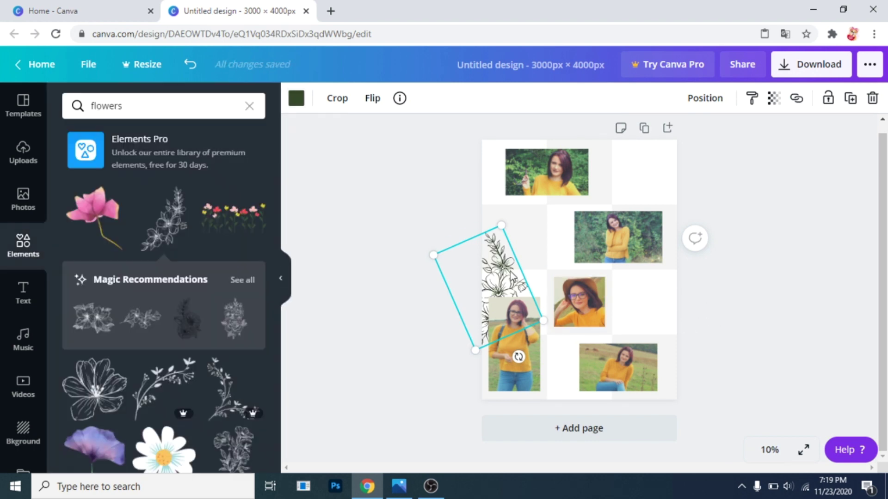
Step: Insert the horizontal flower spray from the recommendations between the top two photos and recolour it dark green
left_click(238, 283)
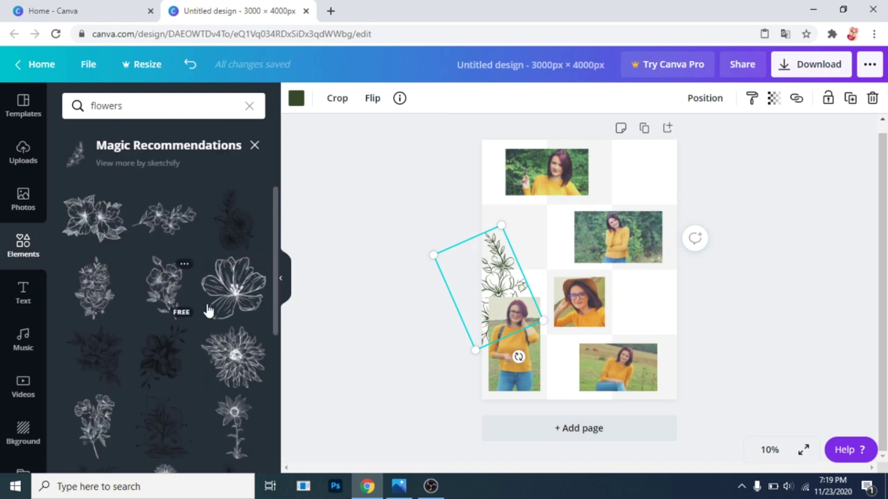
left_click(173, 229)
mouse_move(580, 276)
left_mouse_down()
mouse_move(637, 199)
mouse_move(585, 206)
left_mouse_up()
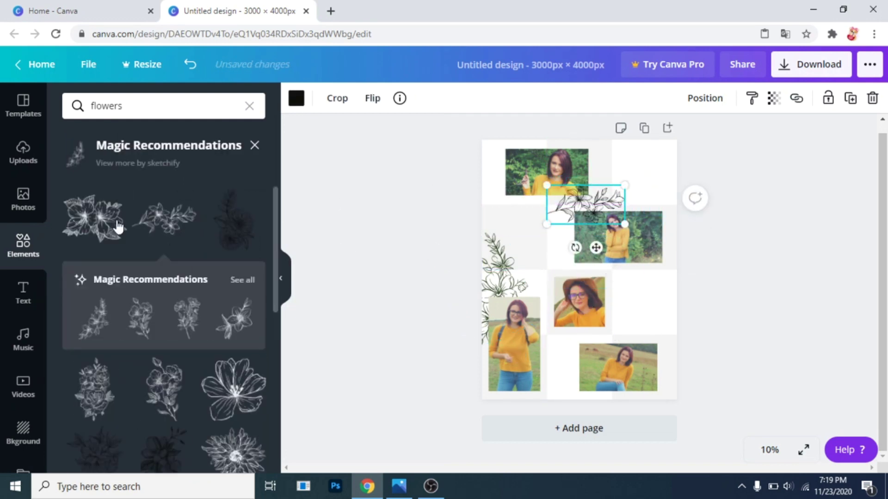
left_click(296, 98)
Step: Insert the single line-art flower, shrink it onto the seated field photo's upper right corner and recolour it dark green
left_click(23, 244)
left_click(235, 313)
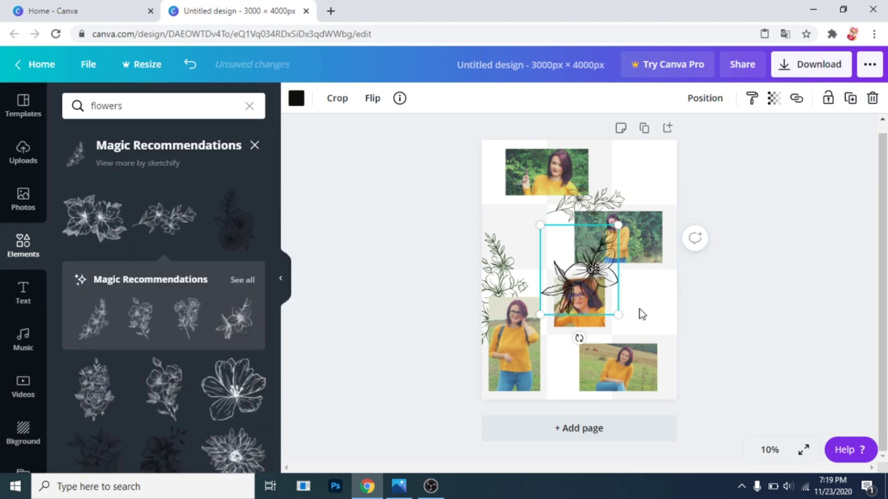
left_click_drag(592, 282, 651, 357)
left_click_drag(678, 389, 648, 354)
left_click_drag(624, 329, 658, 344)
left_click(296, 98)
left_click(699, 272)
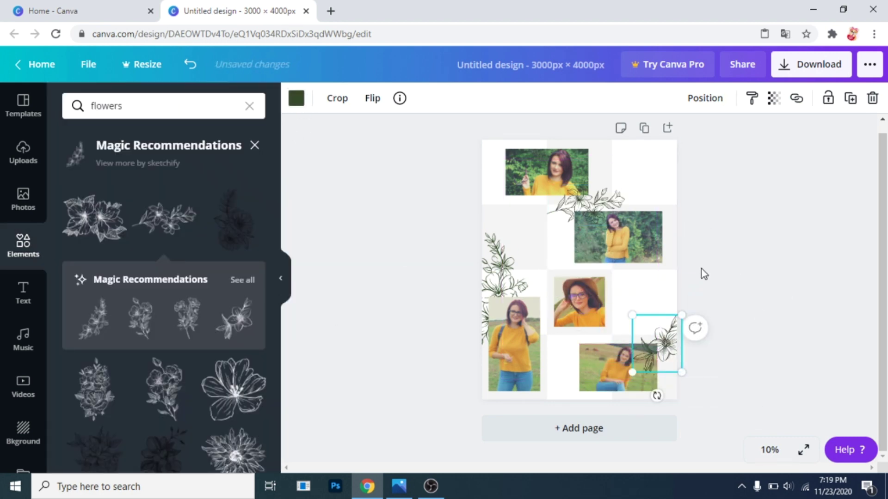
Step: Insert another line-art flower bunch, rotate it along the page's upper right edge and recolour it dark green
left_click(101, 330)
left_click_drag(578, 268, 682, 191)
mouse_move(681, 261)
left_mouse_down()
mouse_move(667, 277)
mouse_move(698, 262)
left_mouse_up()
left_click_drag(683, 222, 670, 185)
left_click(296, 98)
left_click(146, 227)
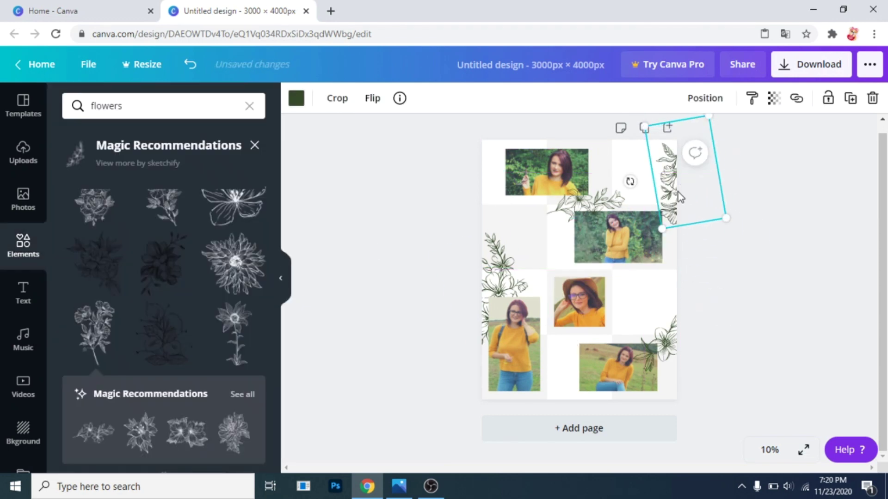
left_click_drag(669, 184, 669, 180)
Step: Search the elements for "lines" and insert the wavy line
left_click(114, 111)
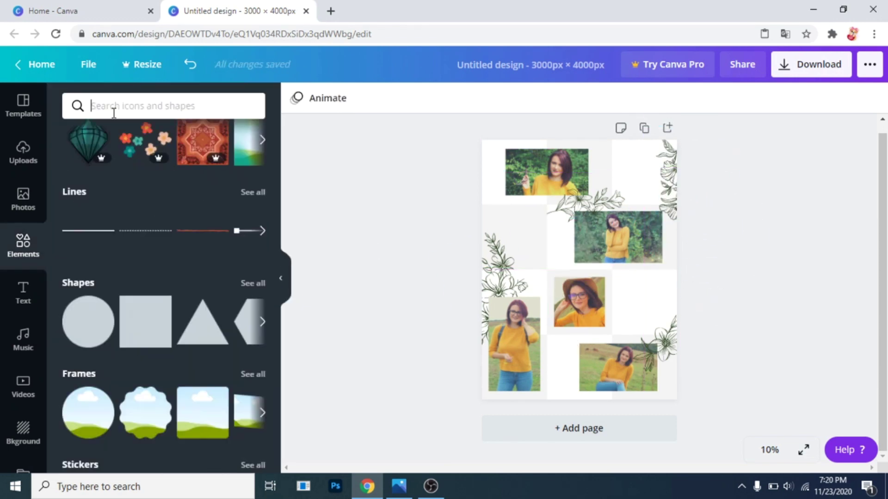
left_click(114, 113)
type("lines")
key("Return")
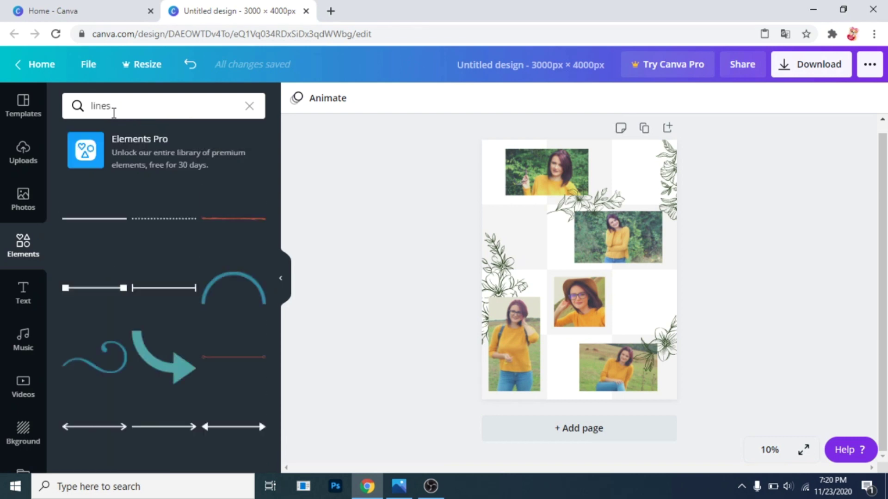
scroll(167, 324, "down", 15)
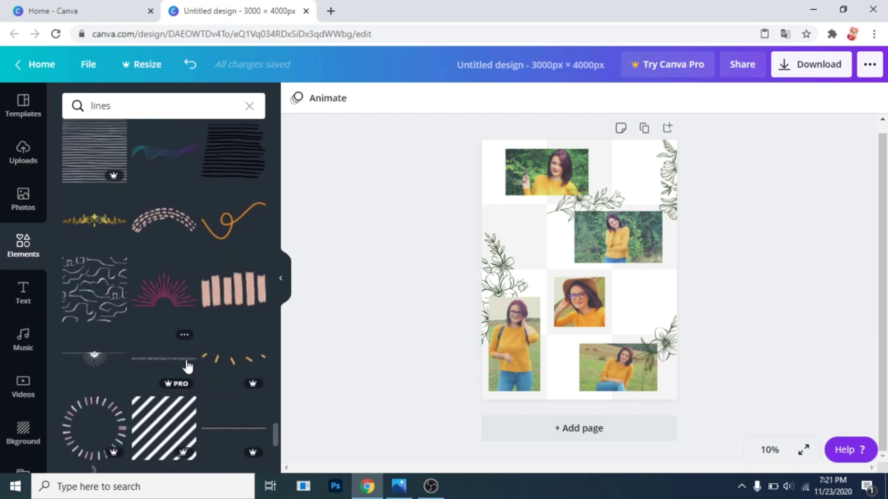
left_click(164, 307)
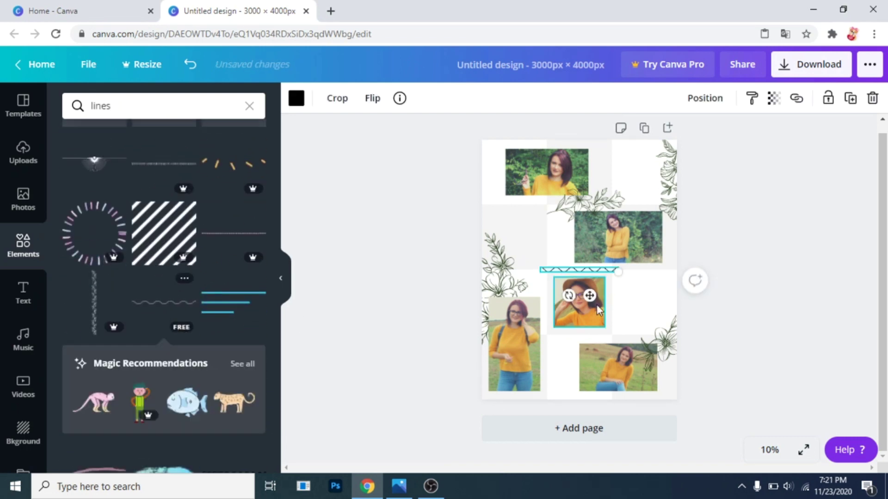
Step: Recolour the wavy line dark green and move it to the right column below the crossed-arms photo
left_click(297, 98)
left_click(111, 227)
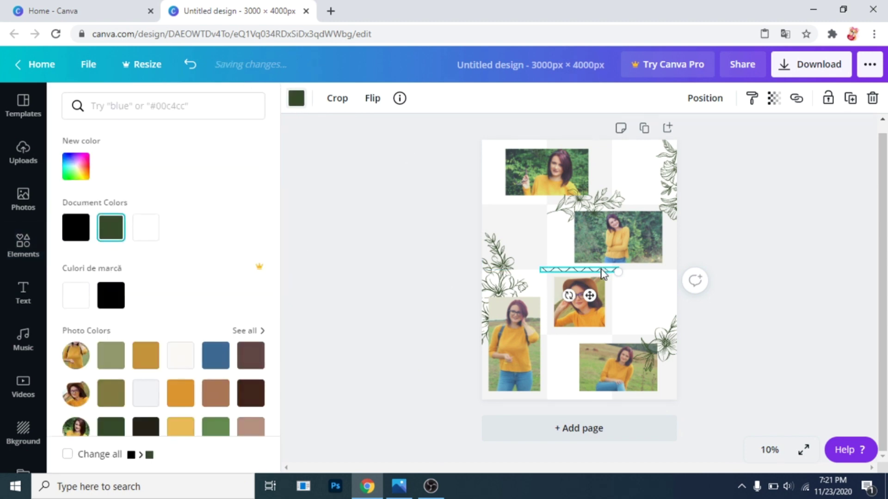
left_click_drag(668, 268, 667, 269)
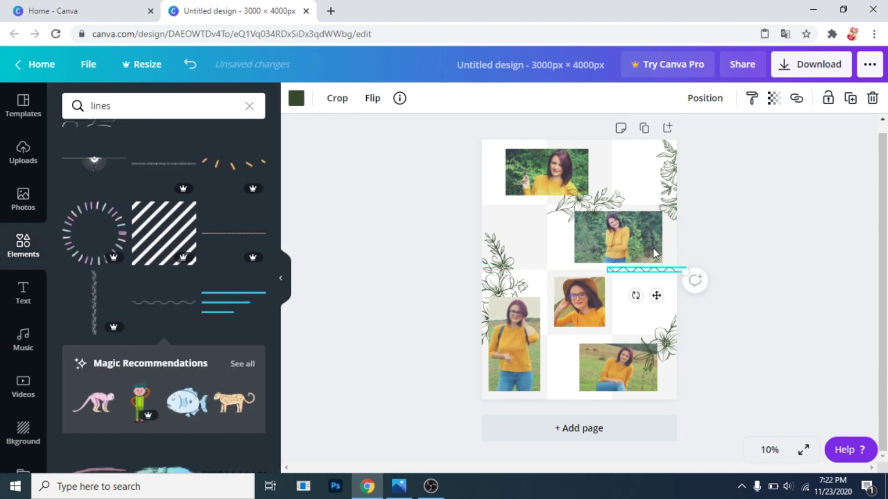
Step: Insert the yellow sunburst element and send it behind the hat portrait
scroll(220, 363, "down", 10)
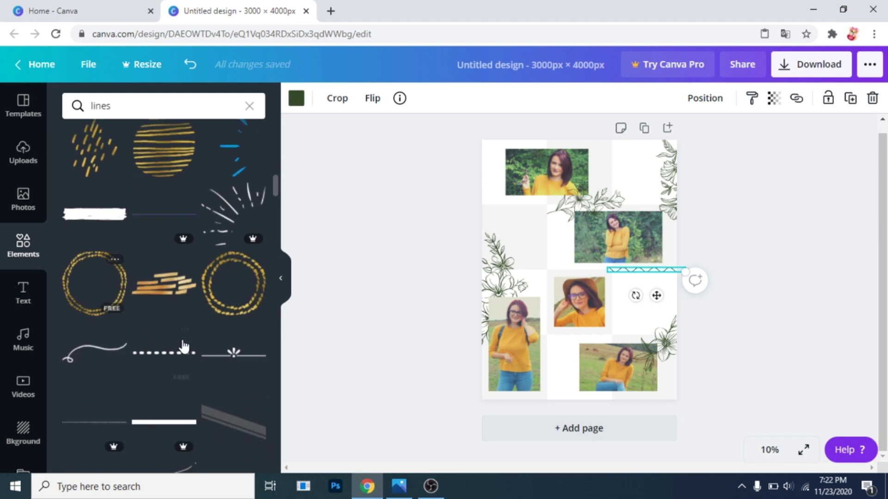
scroll(184, 346, "down", 5)
left_click(169, 303)
right_click(583, 277)
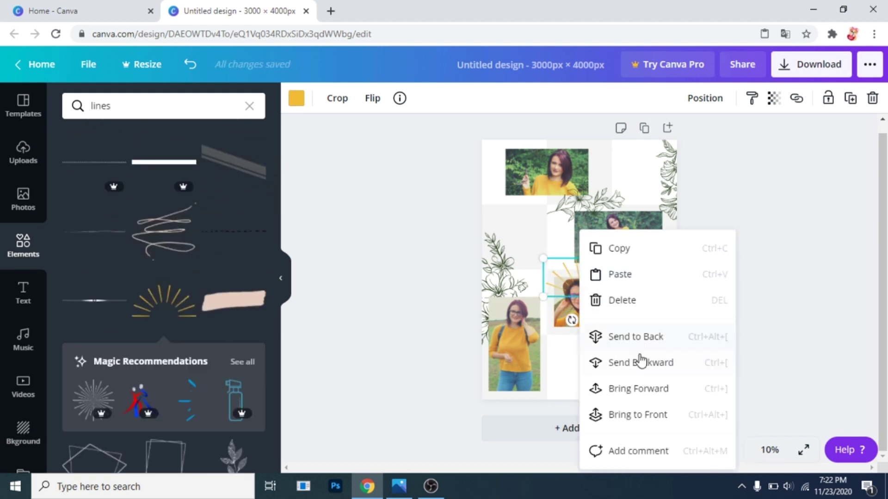
left_click(640, 363)
Step: Recolour the wavy line with the sunburst's yellow
left_click(296, 98)
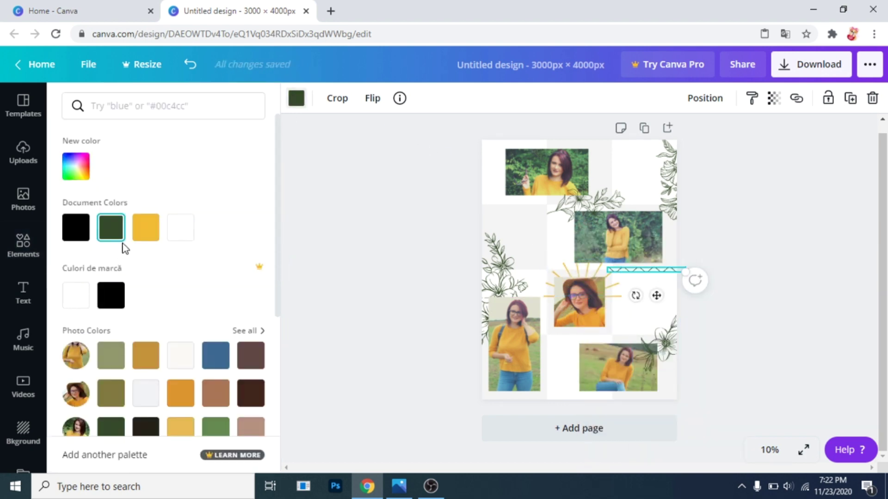
left_click(23, 245)
Step: Insert the line divider with the small flower ornament near the top photo and recolour it yellow
scroll(185, 324, "down", 5)
left_click(234, 353)
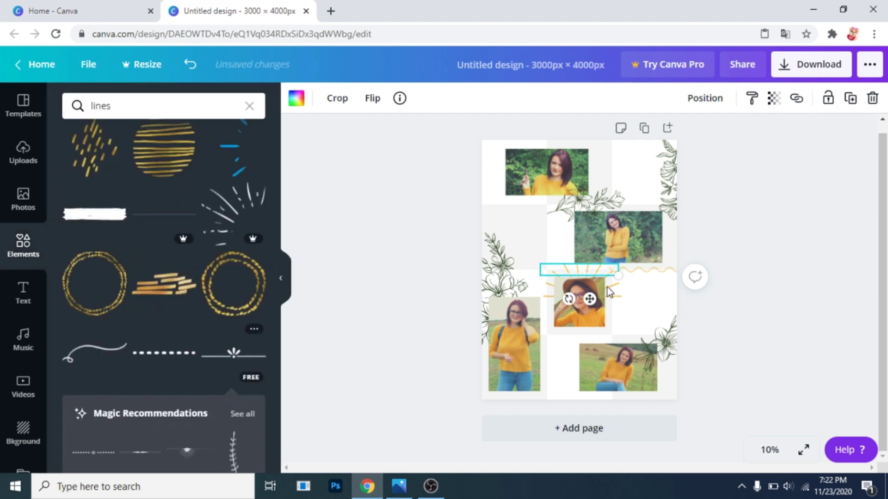
left_click_drag(589, 269, 567, 148)
left_click(297, 98)
left_click(146, 227)
Step: Trim and slightly lower the foliage portrait, and set the yellow divider directly above it
left_click(553, 191)
left_click(537, 189)
left_click_drag(547, 195, 547, 181)
left_click_drag(530, 142, 530, 147)
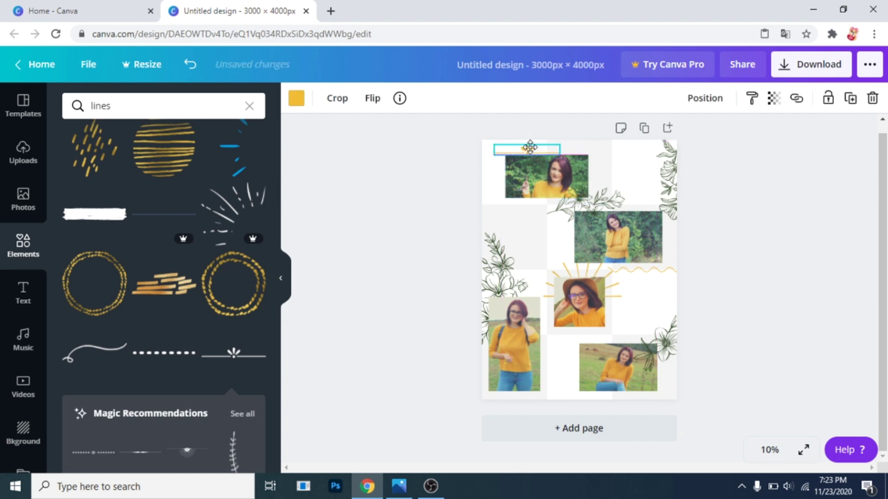
Step: Crop the foliage portrait narrower from its left side
left_click(517, 175)
left_click_drag(505, 170, 509, 170)
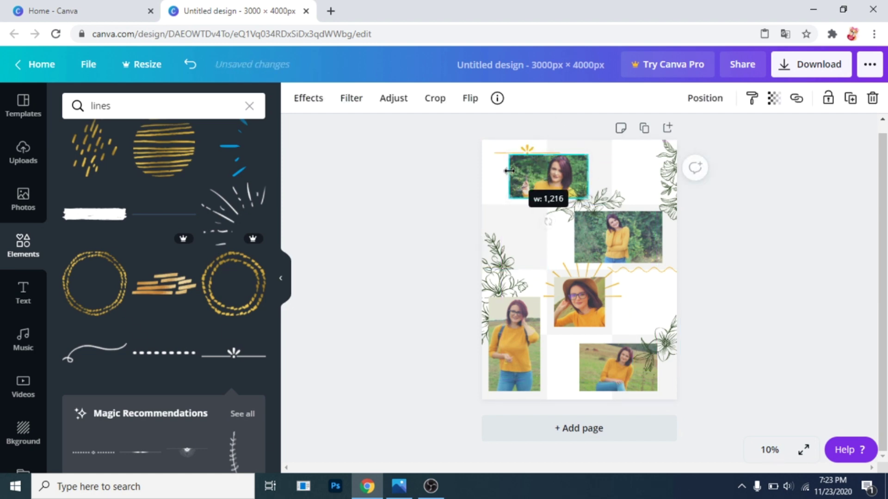
left_click(523, 125)
Step: Replace the "lines" element search with "flowers"
scroll(181, 292, "up", 5)
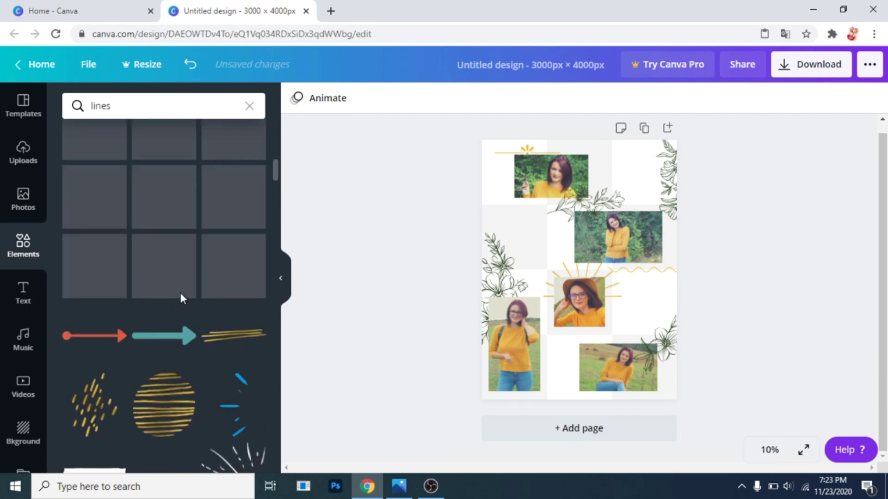
left_click_drag(112, 106, 59, 111)
type("flowers")
key("Return")
Step: Move the wavy line beneath the hat portrait and the single line-art flower into the page's lower right corner
left_click_drag(650, 270, 664, 294)
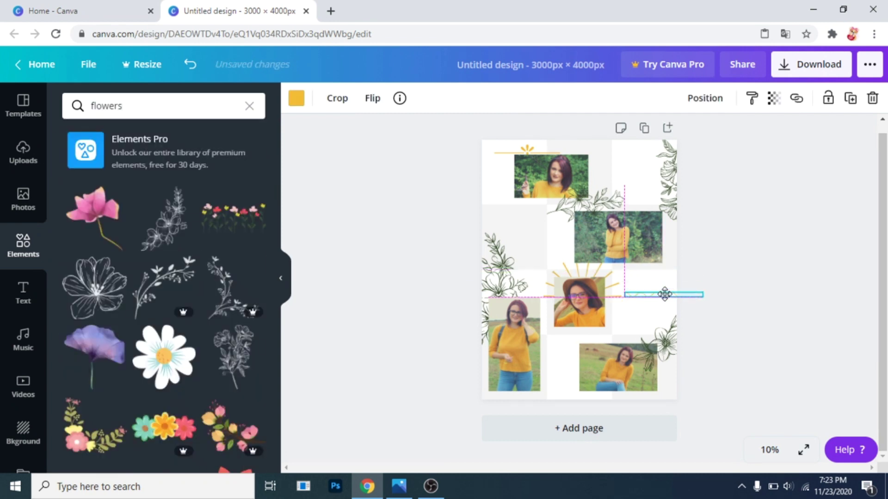
left_click(737, 376)
scroll(168, 333, "down", 10)
left_click_drag(661, 342, 655, 384)
Step: Insert the simple five-petal flower and recolour it yellow
scroll(188, 295, "down", 10)
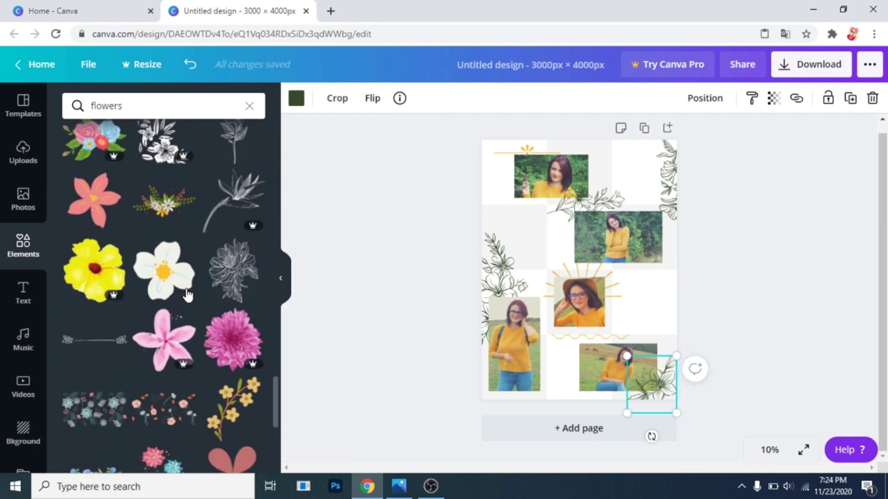
scroll(187, 294, "down", 3)
left_click(233, 344)
left_click(296, 98)
left_click(181, 227)
Step: Place the yellow flower at the page's right edge above the seated photo, and a smaller copy left of the crossed-arms photo
left_click_drag(619, 308, 653, 317)
left_click_drag(667, 332, 677, 337)
left_click_drag(651, 314, 547, 243)
right_click(532, 234)
left_click(557, 272)
Step: Add the "Now that your eyes are open" quote to the third row's right cell
left_click(23, 293)
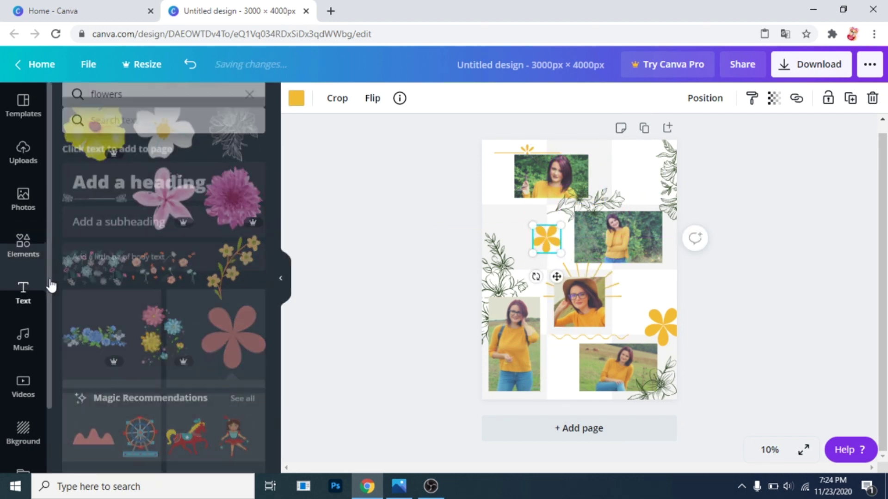
scroll(213, 344, "down", 8)
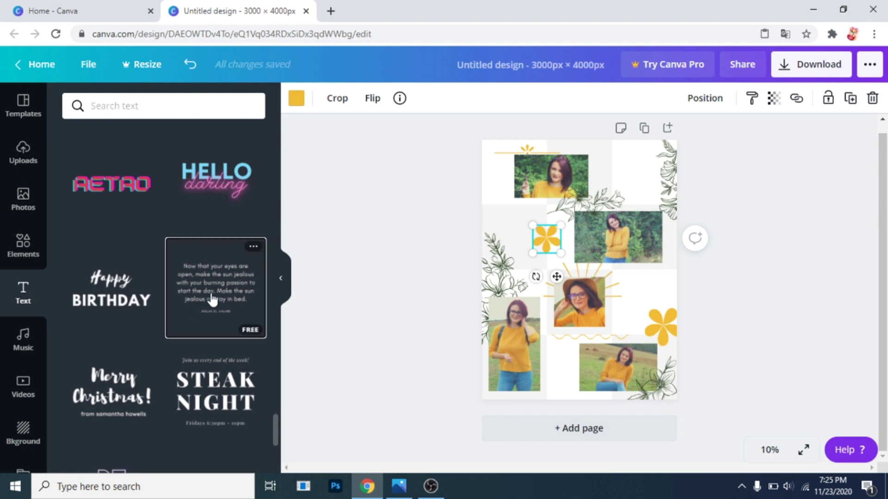
left_click_drag(589, 272, 645, 298)
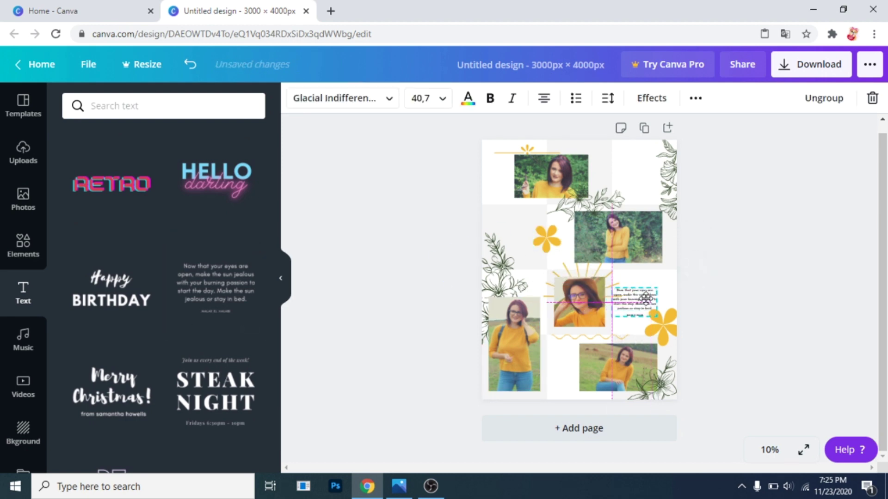
Step: Zoom to 25% and recolour the "Now that your eyes are open" quote dark green
left_click(768, 450)
left_click(758, 325)
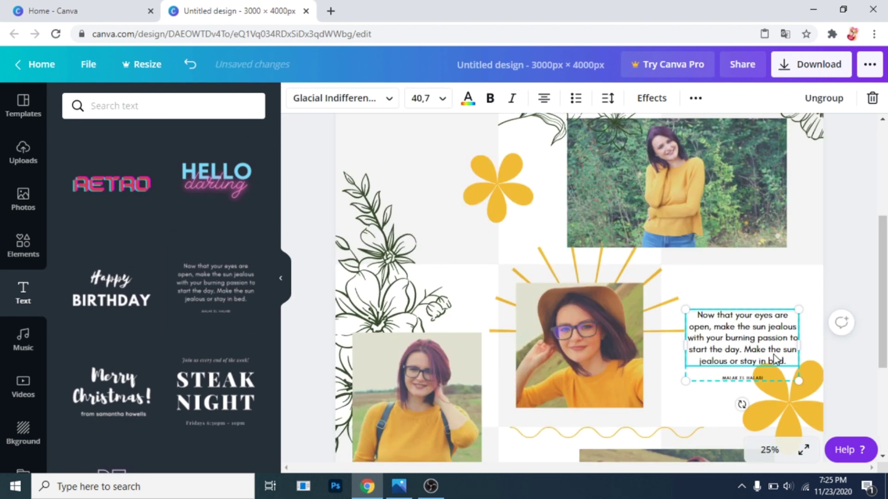
scroll(741, 294, "down", 2)
left_click(468, 98)
left_click(111, 229)
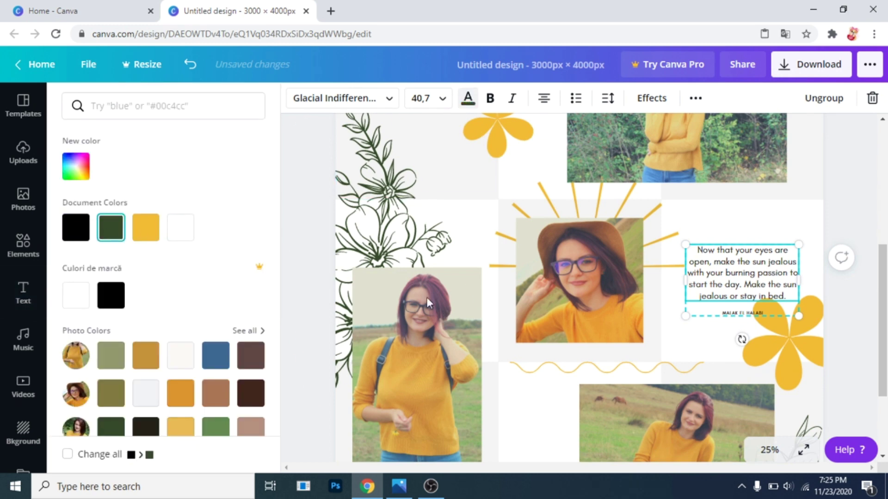
Step: Fit the "All you need is love" quote into the narrow space beside the seated field photo and colour it yellow and dark green
left_click_drag(215, 327, 574, 377)
left_click_drag(634, 378, 578, 372)
left_click_drag(558, 375, 553, 375)
left_click(468, 98)
left_click(146, 227)
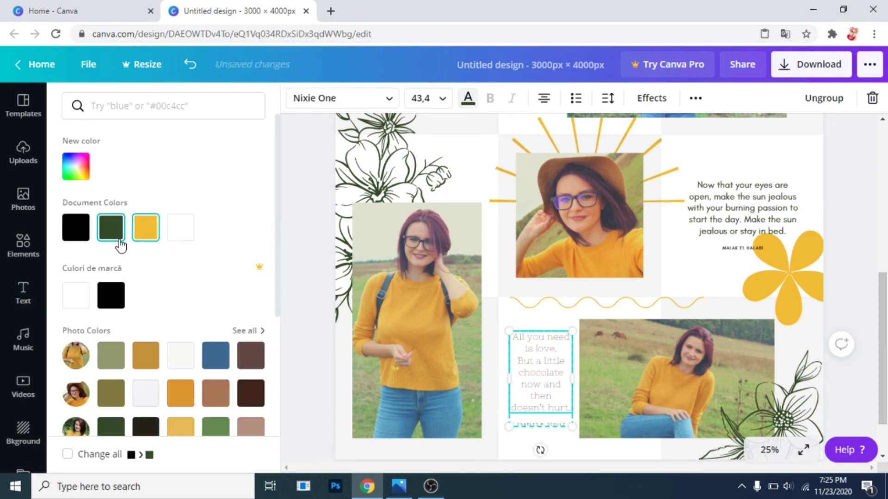
Step: Add the "Work like you don't need the money" quote and resize it into the second row's left cell
left_click(23, 292)
scroll(578, 209, "up", 4)
scroll(218, 337, "down", 5)
left_click(216, 332)
left_click_drag(568, 327, 416, 212)
left_click_drag(496, 213, 416, 233)
Step: Centre-align the quote in the second row's left cell and adjust its text colour
left_click(544, 98)
left_click(468, 98)
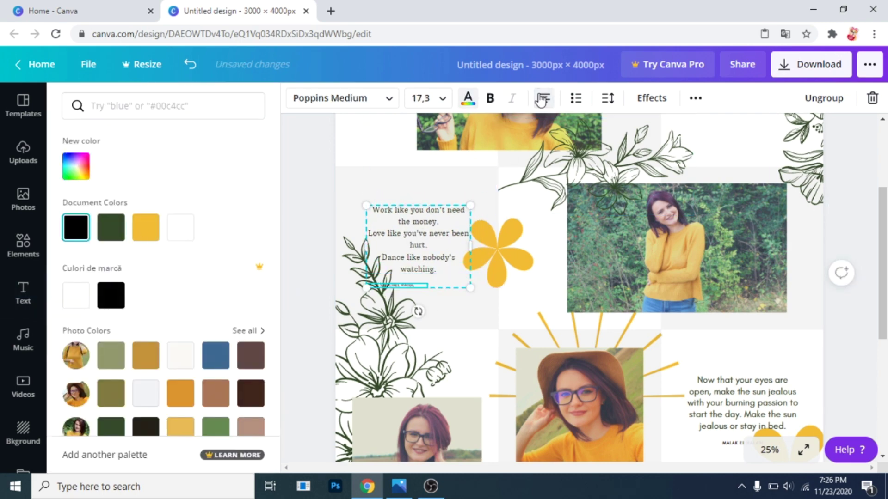
left_click(455, 200)
Step: Add the "Who needs a boyfriend when you have the best set of friends" quote to the first row's right cell
scroll(456, 200, "down", 3)
scroll(218, 311, "down", 5)
left_click(217, 312)
scroll(656, 210, "up", 5)
scroll(656, 210, "down", 1)
left_click_drag(587, 392, 733, 158)
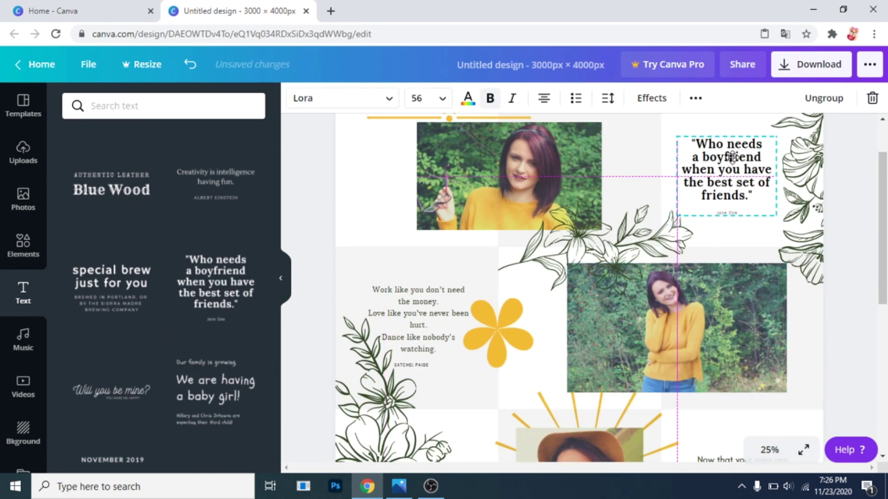
Step: Colour the "Who needs a boyfriend" quote dark green and shrink it to font size 47.5 beside the floral border
left_click(468, 98)
left_click_drag(777, 215, 769, 200)
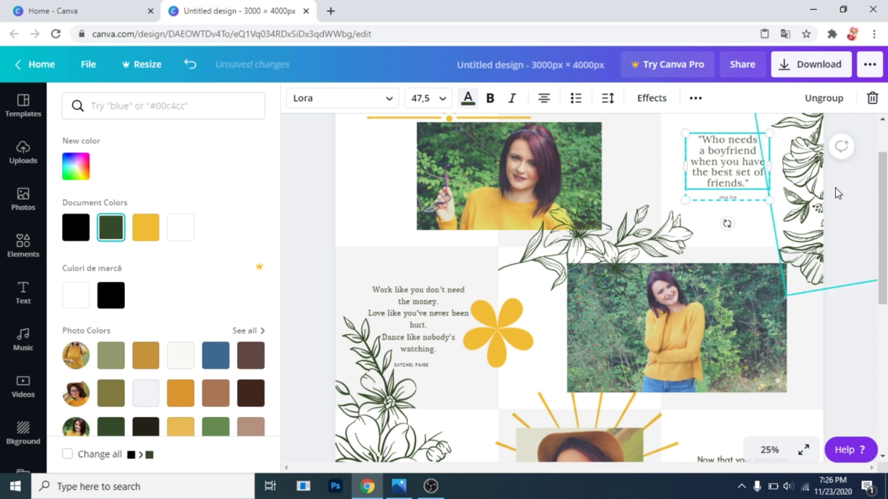
scroll(835, 194, "up", 2)
Step: Add the "Finally found my new home!" text to the first row's left cell, fit it beside the photo and colour it dark green
left_click(23, 293)
scroll(215, 197, "down", 3)
left_click(215, 197)
left_click_drag(579, 441, 402, 198)
left_click_drag(373, 235, 379, 236)
left_click(467, 98)
left_click(113, 226)
scroll(832, 356, "down", 6)
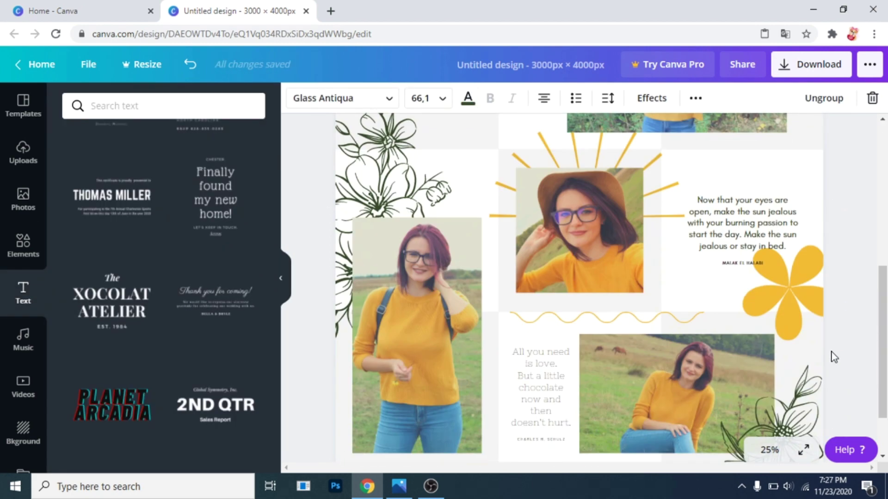
Step: Delete the grey checkerboard squares behind the photos and quotes, leaving a plain white background
scroll(831, 357, "down", 3)
left_click(602, 155)
key("Delete")
left_click(539, 212)
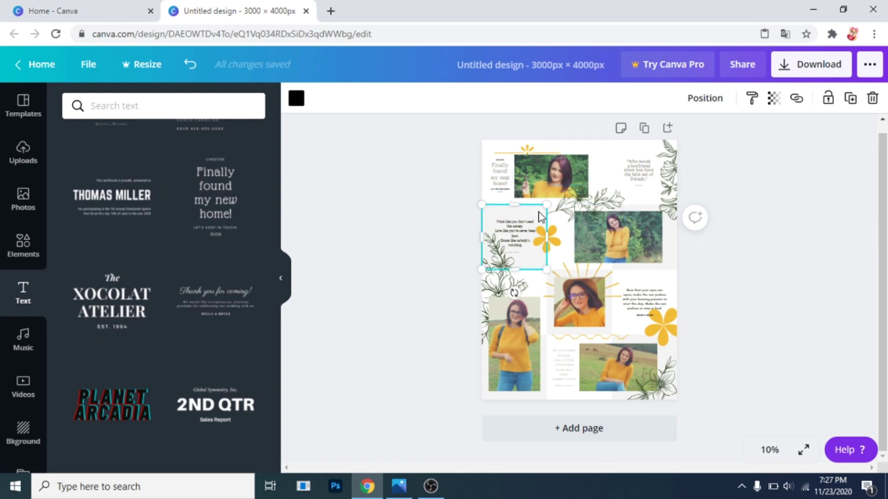
key("Delete")
left_click(549, 317)
key("Delete")
left_click(673, 254)
key("Delete")
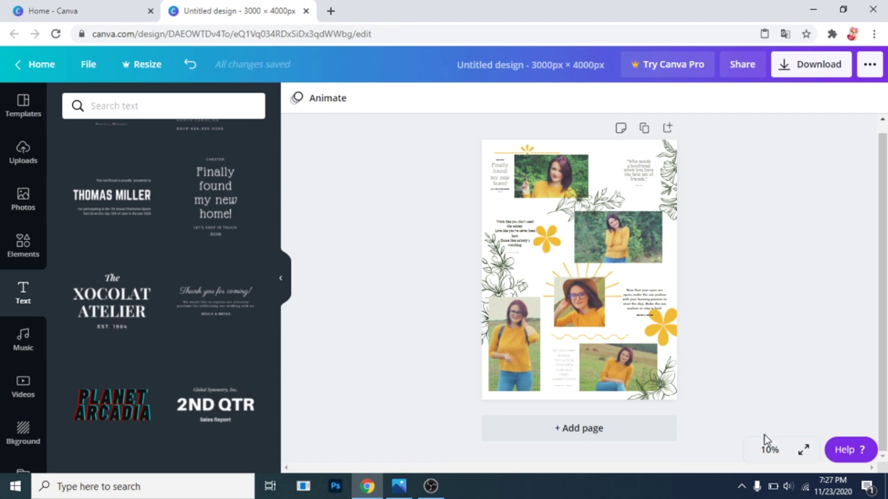
left_click(524, 152)
Step: Check the design at 25% zoom and open its download options
left_click(770, 450)
left_click(758, 323)
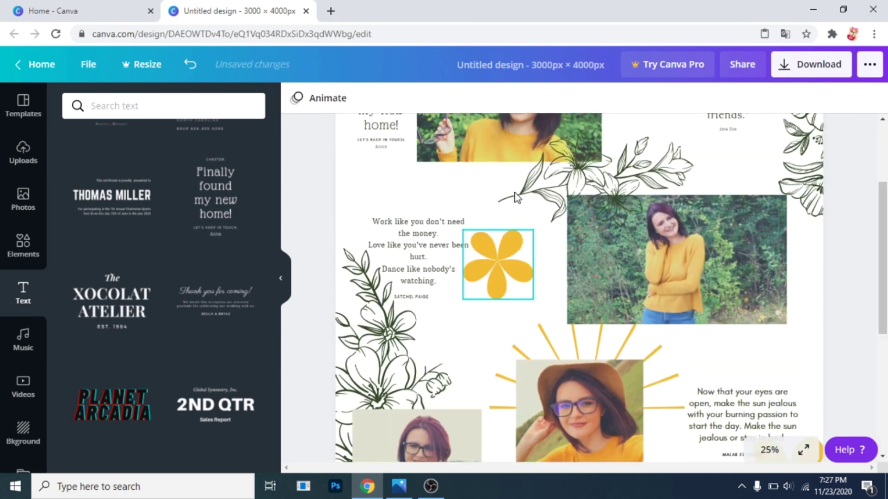
left_click_drag(447, 178, 447, 171)
left_click(650, 194)
scroll(729, 323, "down", 10)
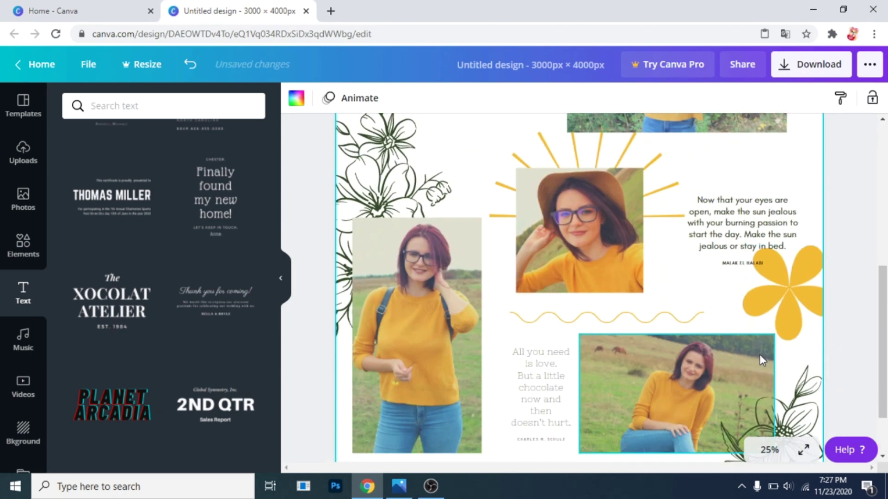
scroll(825, 368, "up", 2)
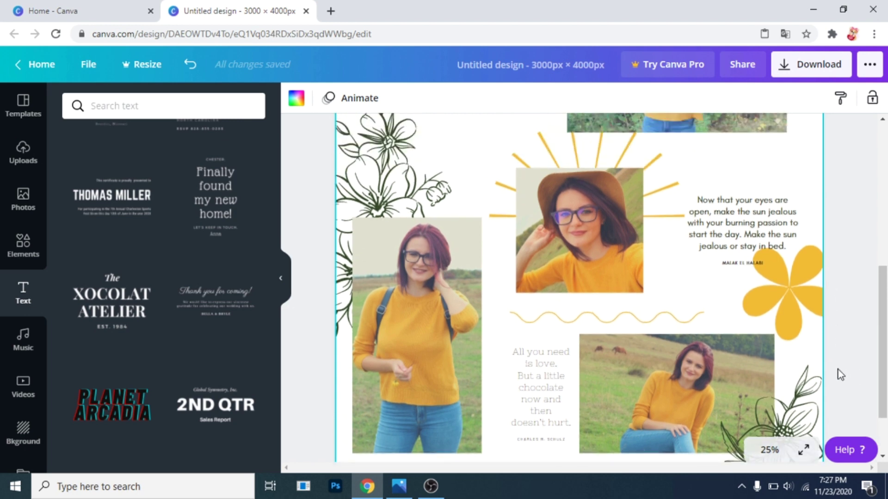
left_click(817, 76)
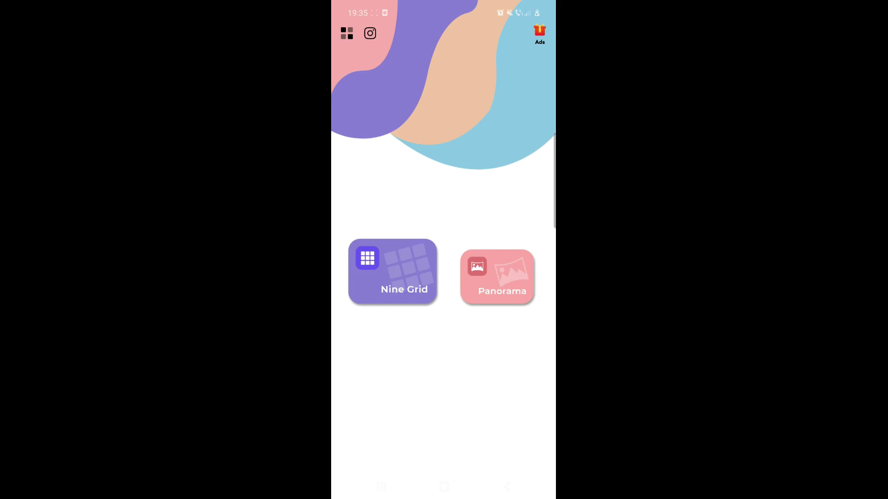
Step: Switch to the phone's grid-splitting app and split the design with Nine Grid into a 3X4 grid
left_click(393, 272)
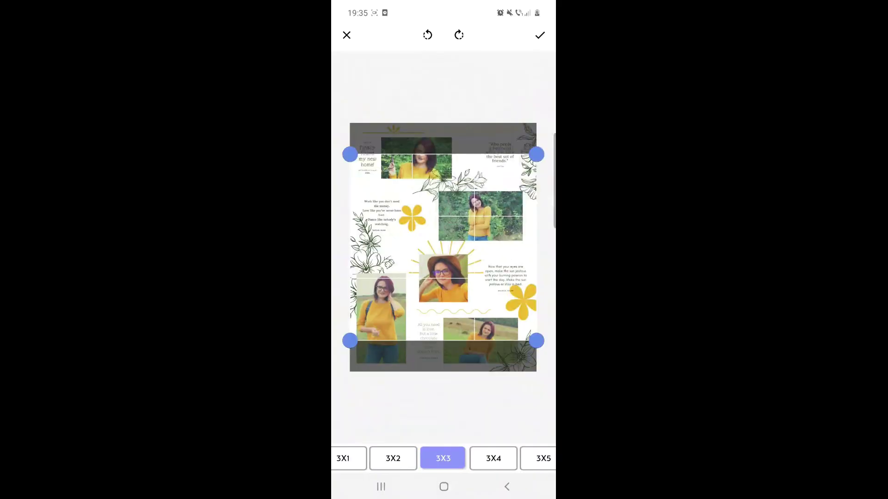
left_click(493, 459)
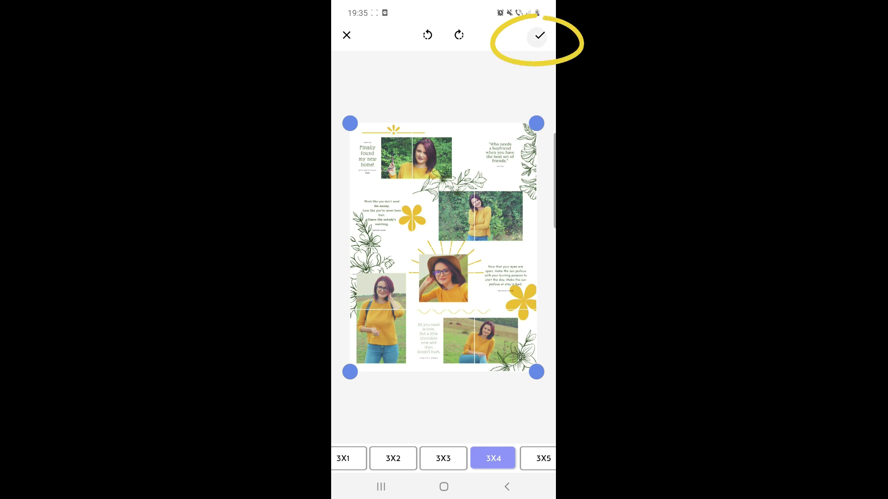
left_click(539, 36)
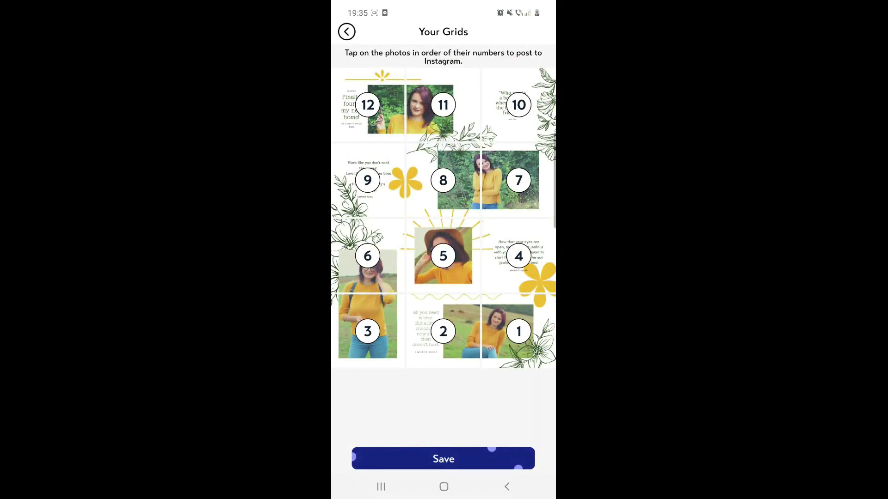
Step: Save the grid pieces to the phone in a folder named "feed"
left_click(443, 459)
left_click(517, 262)
left_click(436, 251)
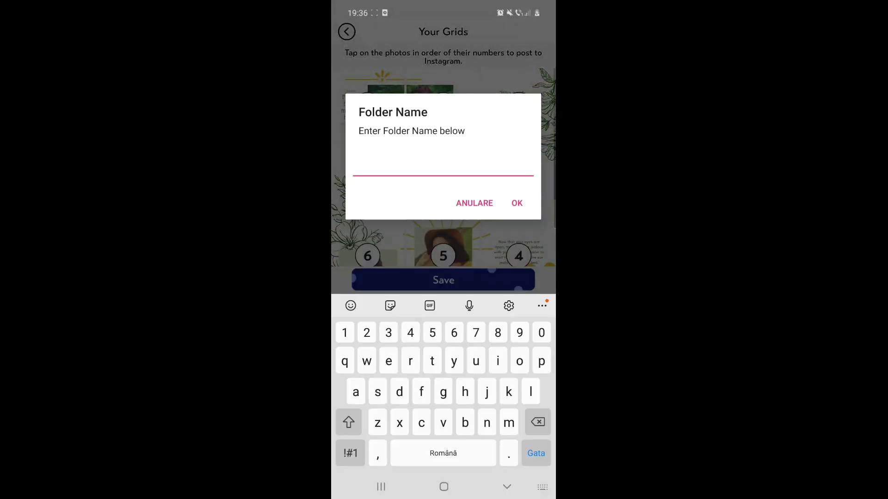
type("feed")
left_click(517, 203)
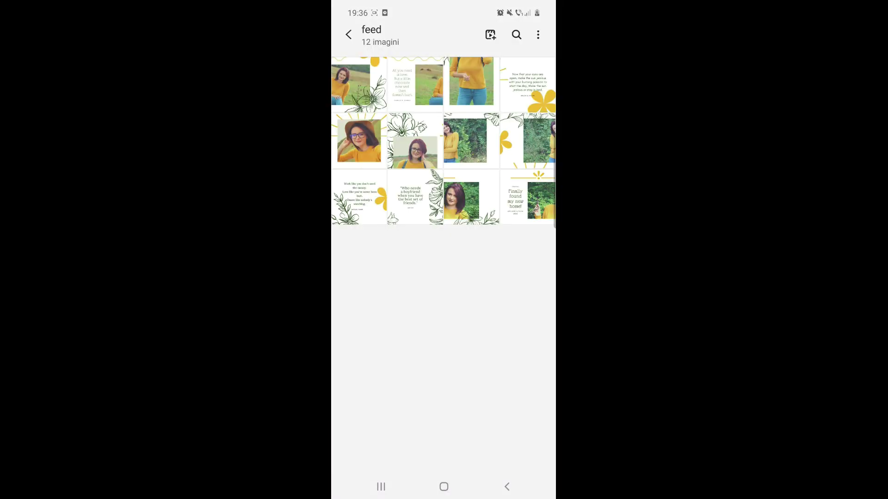